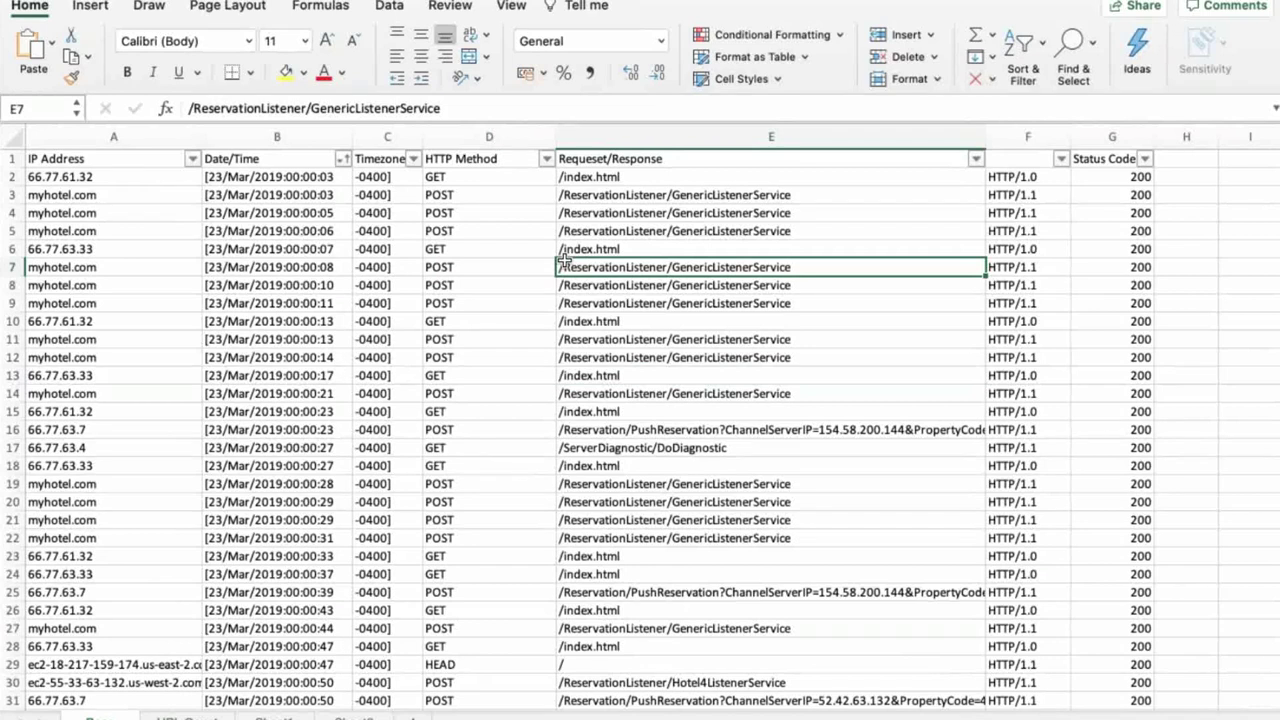
Review the log columns from IP Address through HTTP Method and Request/Response to Status Code
{"action": "left_click", "coordinate": [77, 158]}
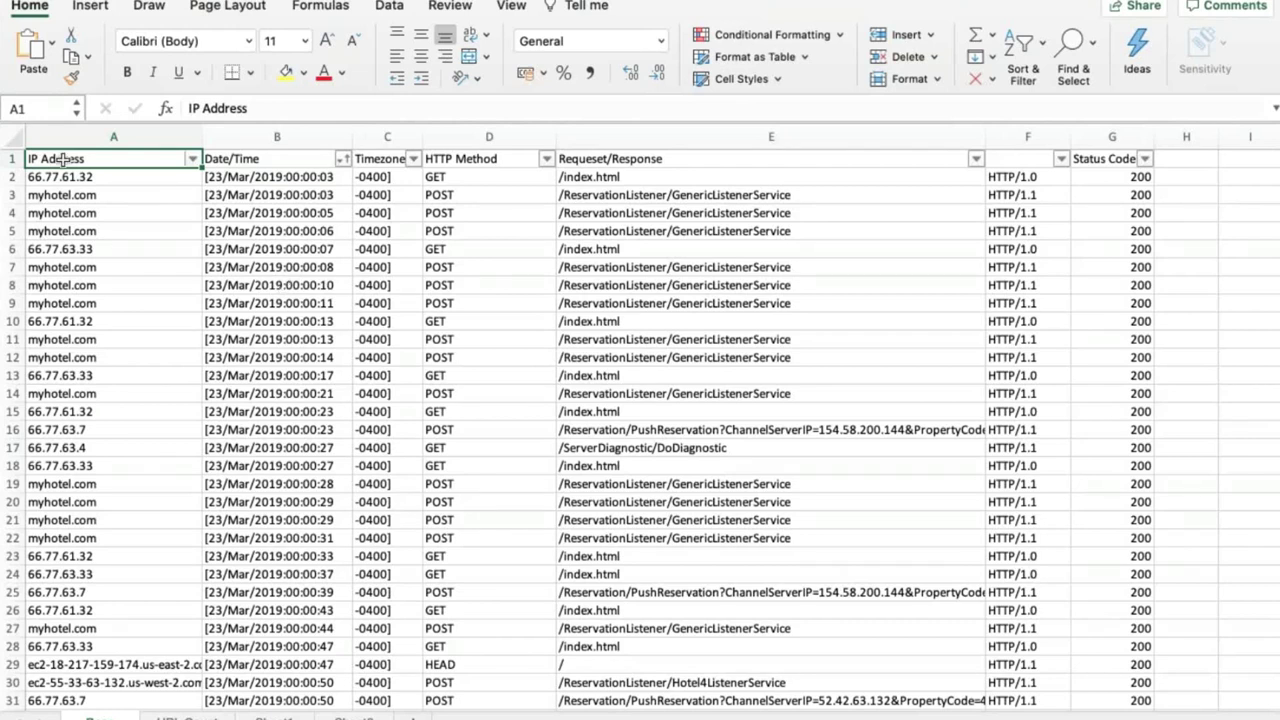
{"action": "key", "text": "Right"}
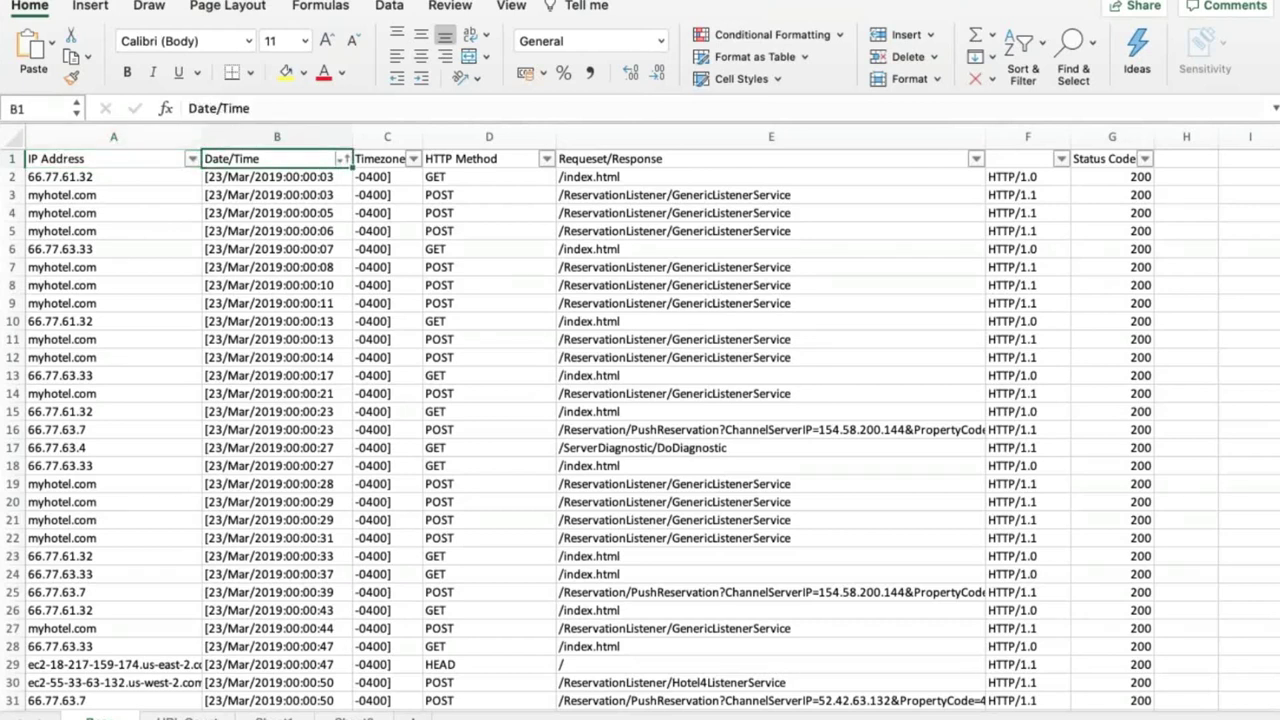
{"action": "key", "text": "Right"}
{"action": "key", "text": "Right"}
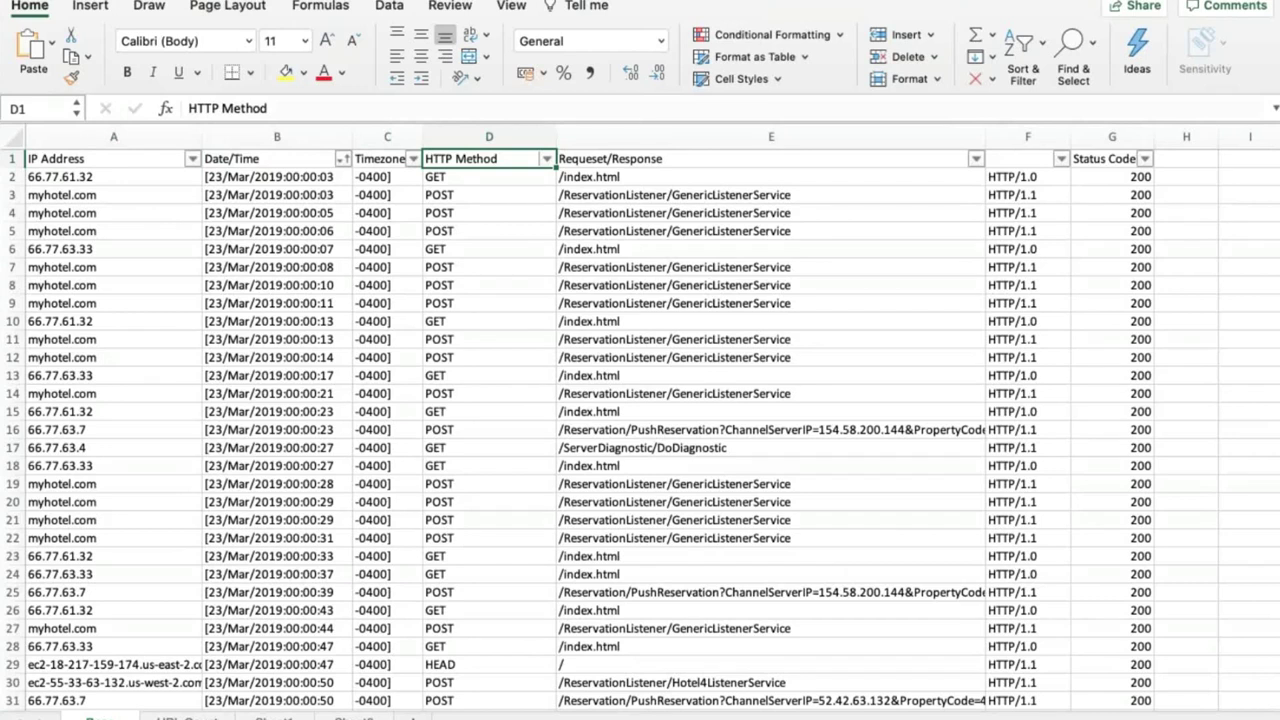
{"action": "key", "text": "Down"}
{"action": "key", "text": "Down"}
{"action": "key", "text": "Up"}
{"action": "key", "text": "Right"}
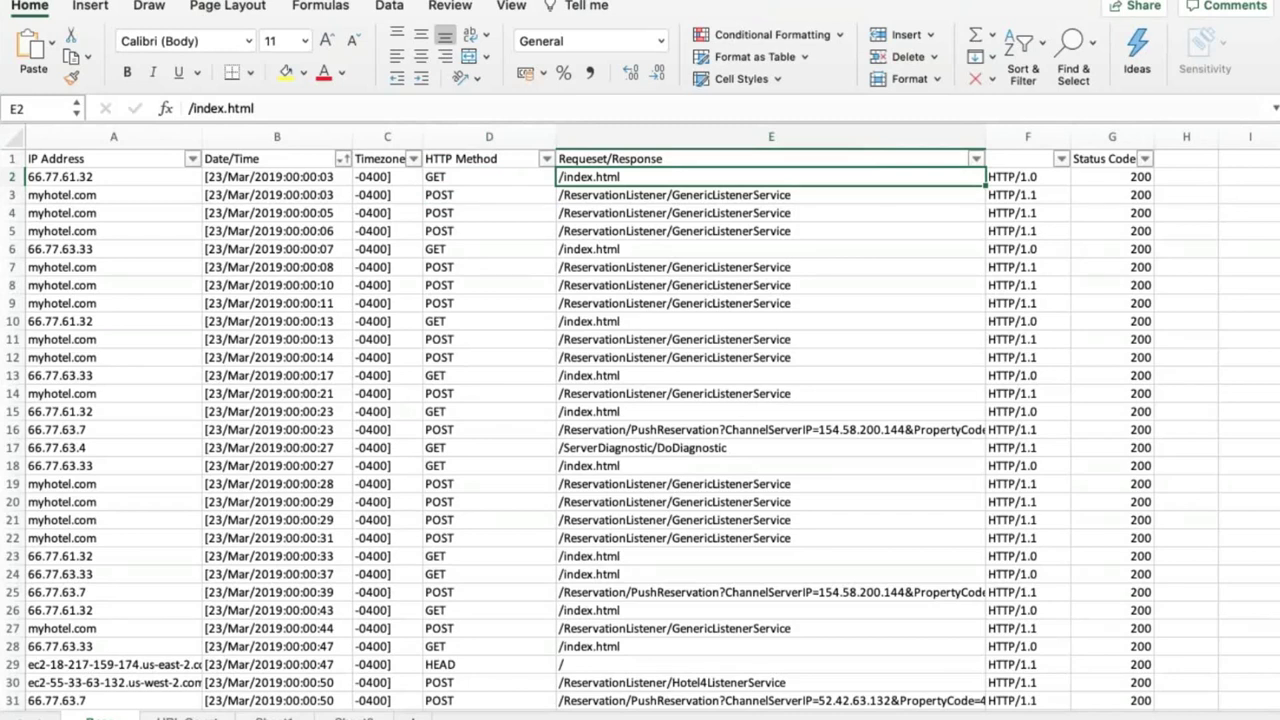
{"action": "key", "text": "Right"}
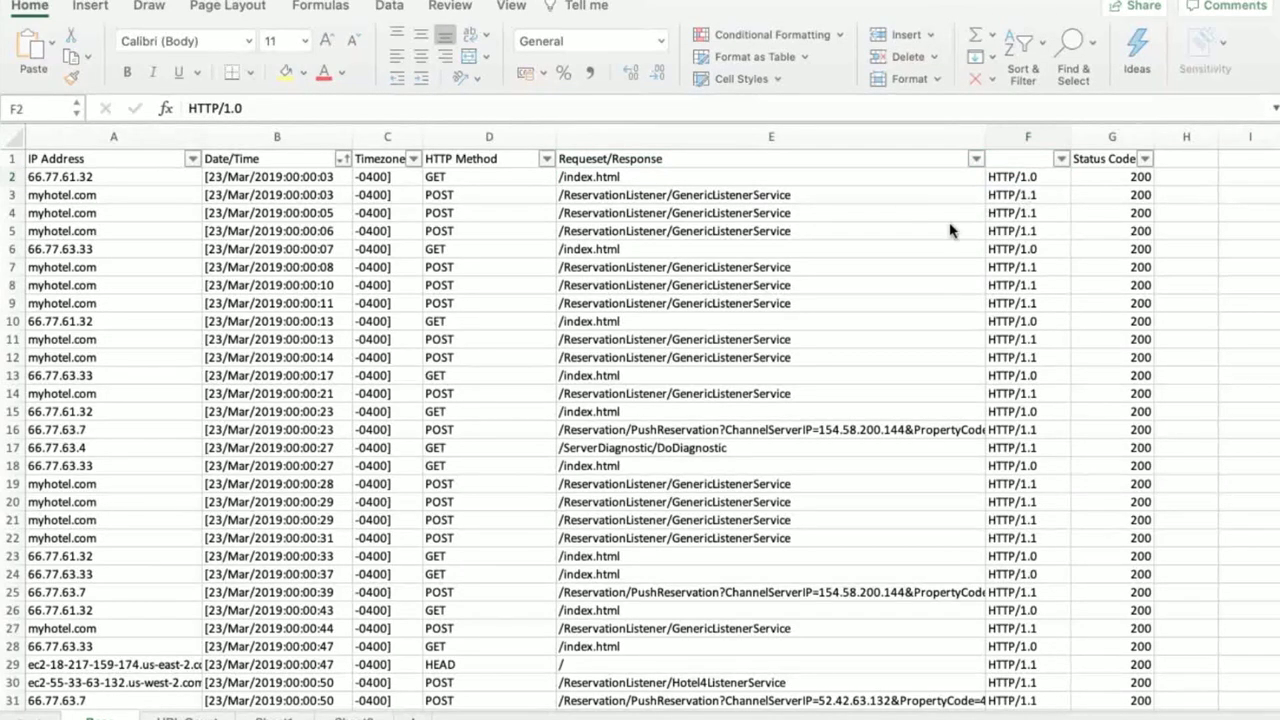
{"action": "key", "text": "Right"}
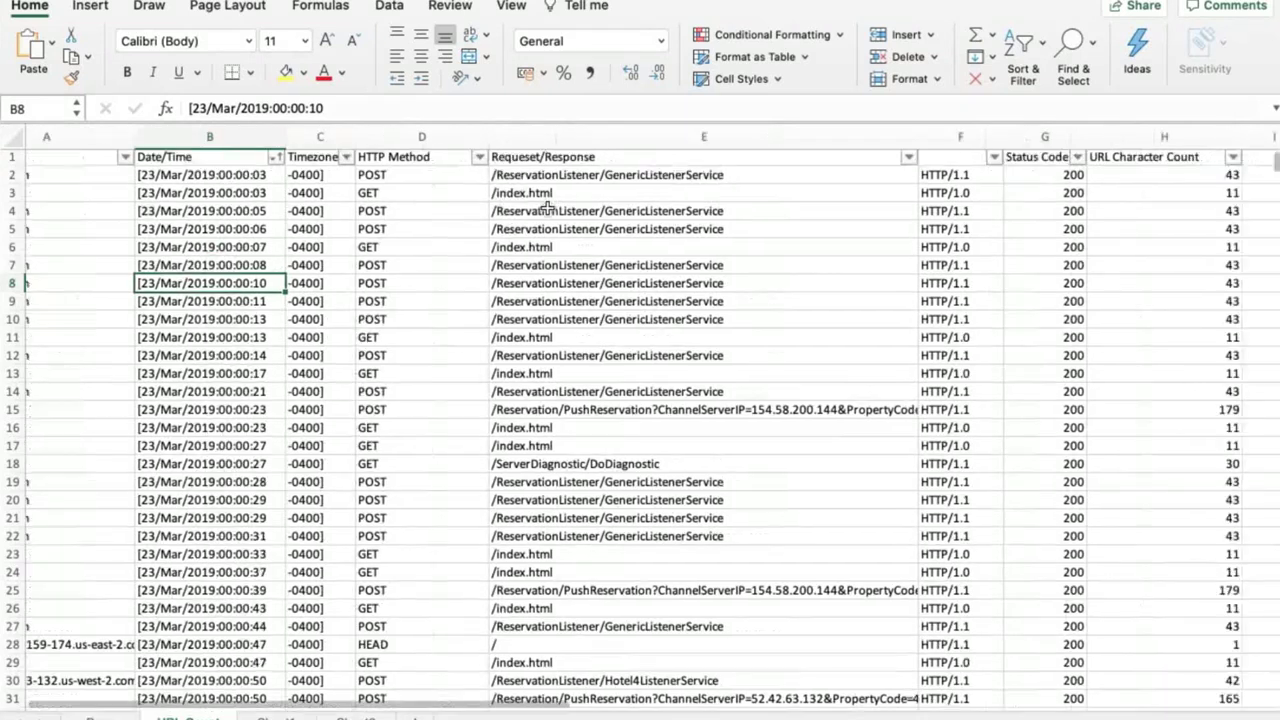
Inspect the LEN formula in the first URL Character Count cell, H2, on the URL count sheet
{"action": "scroll", "coordinate": [640, 420], "scroll_direction": "right", "scroll_amount": 3}
{"action": "left_click", "coordinate": [1024, 183]}
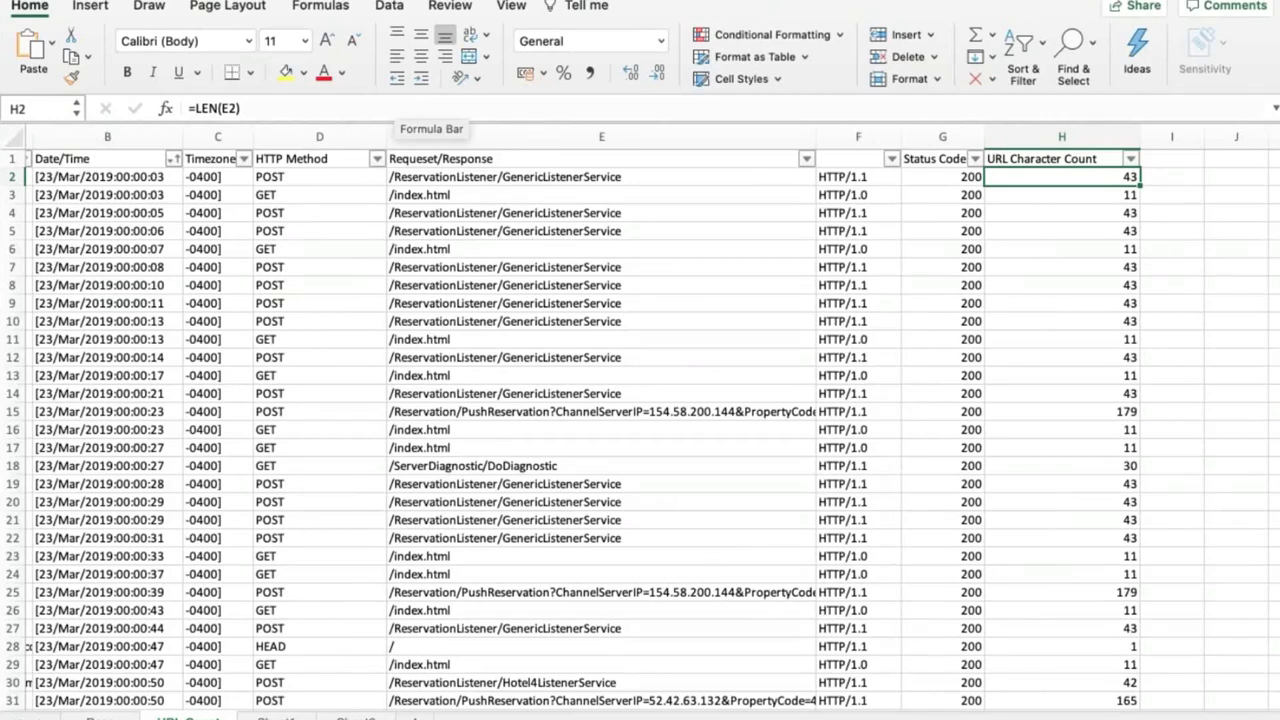
{"action": "left_click", "coordinate": [400, 108]}
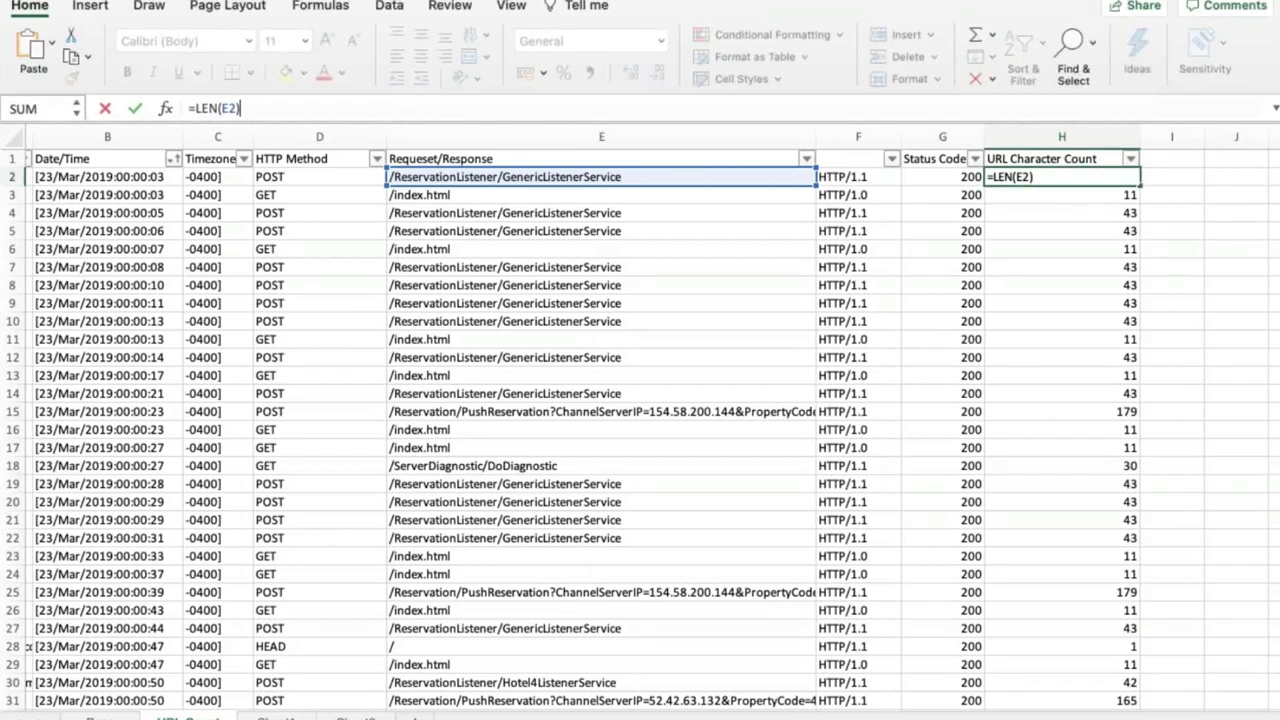
{"action": "key", "text": "Return"}
{"action": "key", "text": "Return"}
{"action": "key", "text": "Return"}
{"action": "left_click", "coordinate": [1050, 179]}
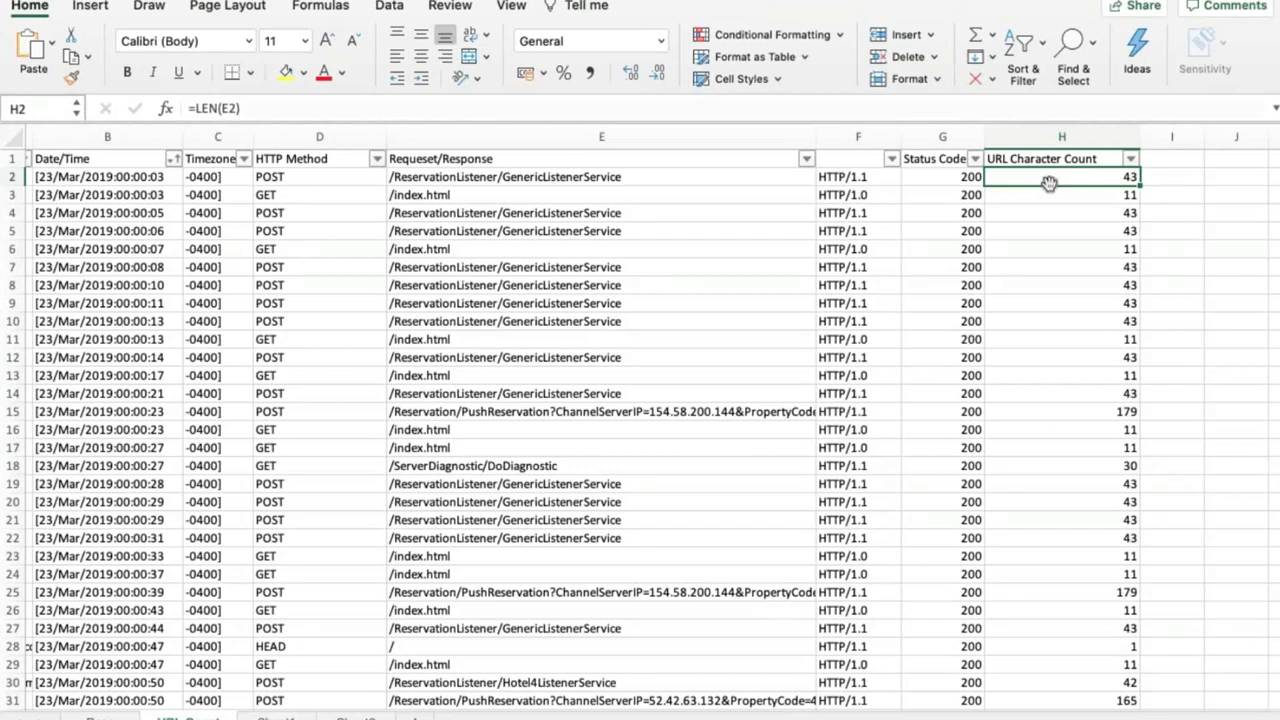
Compare the requests in rows 3 and 15 with their URL Character Count formulas
{"action": "left_click", "coordinate": [561, 208]}
{"action": "left_click", "coordinate": [509, 192]}
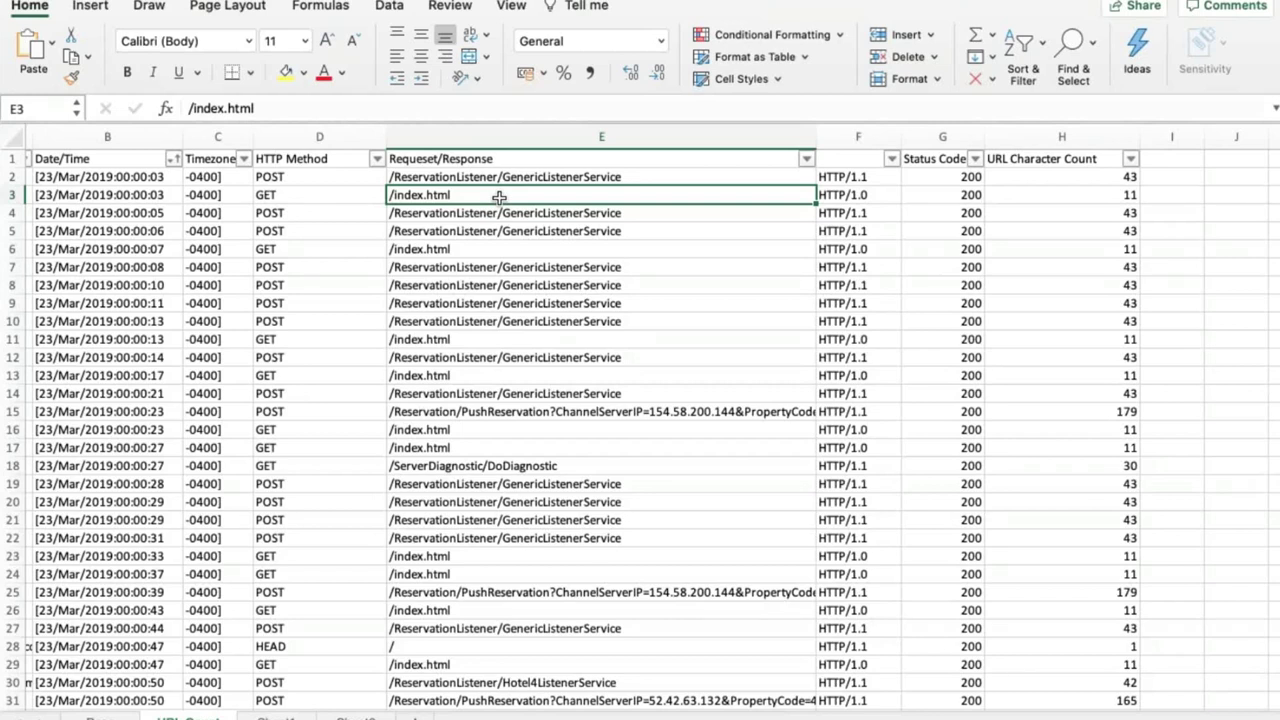
{"action": "left_click", "coordinate": [1034, 195]}
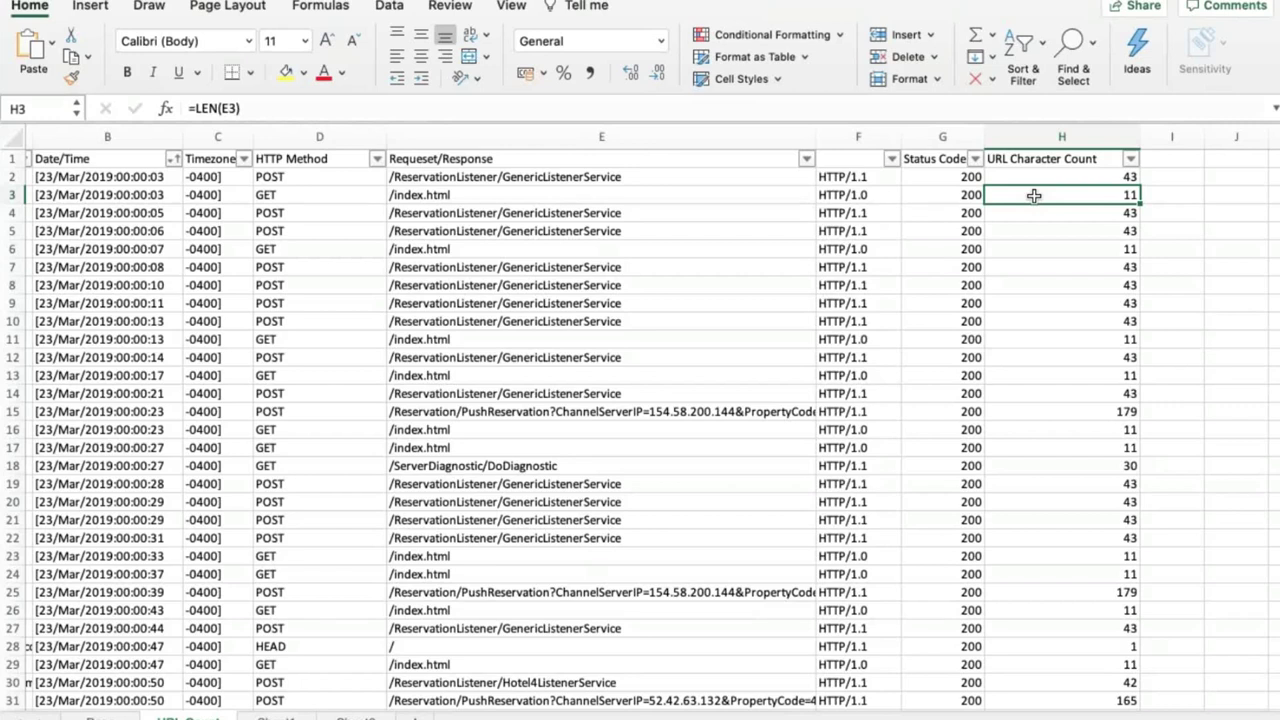
{"action": "left_click", "coordinate": [1265, 8]}
{"action": "left_click", "coordinate": [1040, 417]}
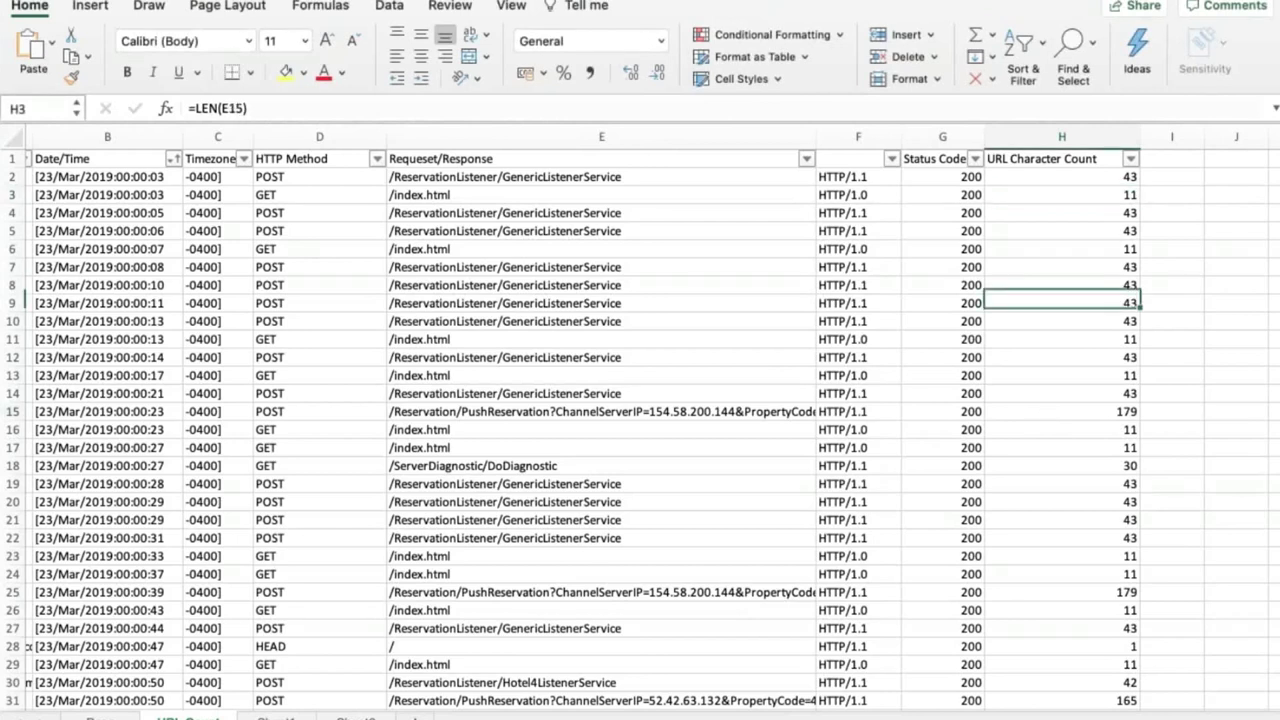
Filter the HTTP Method column to show only GET requests
{"action": "left_click", "coordinate": [297, 412]}
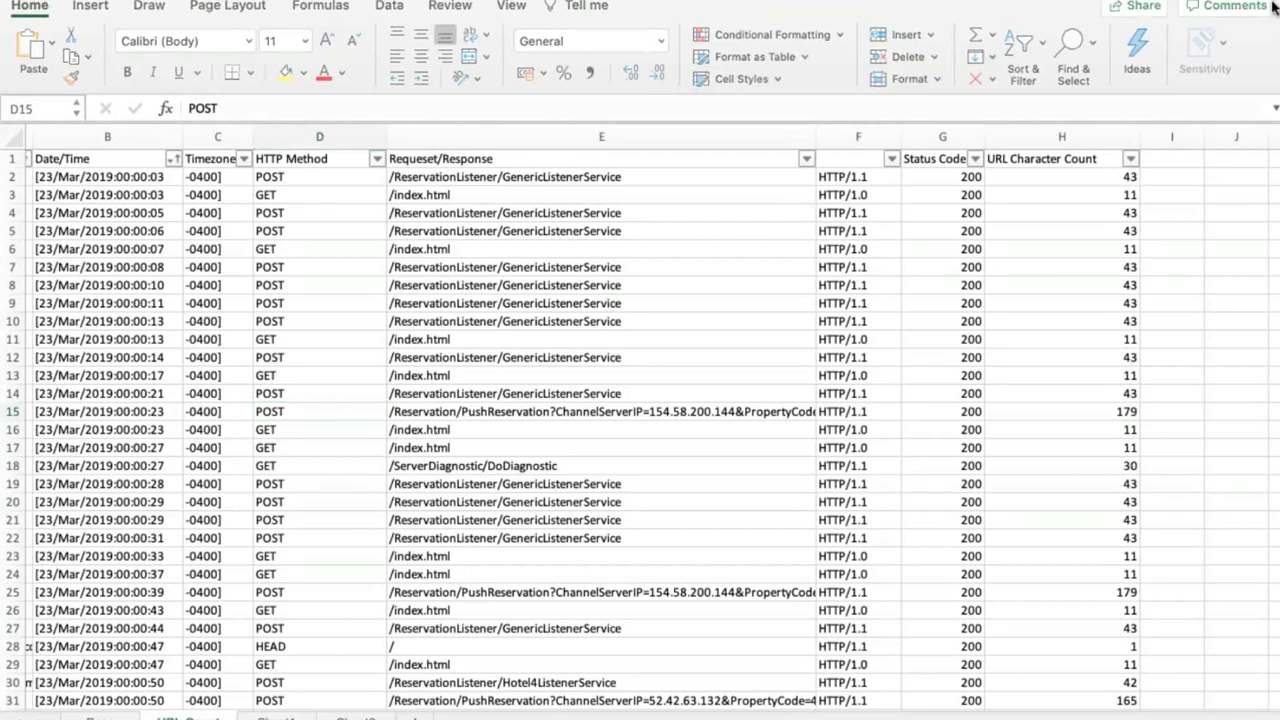
{"action": "left_click", "coordinate": [282, 419]}
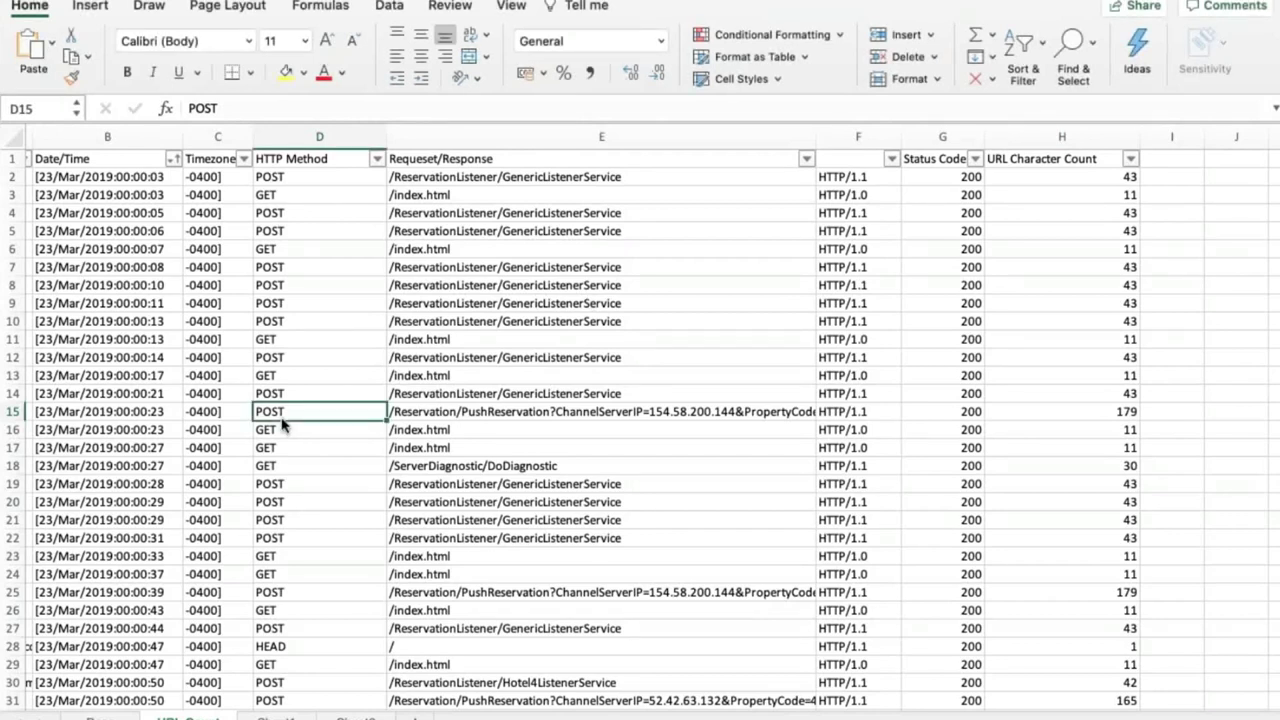
{"action": "left_click", "coordinate": [377, 160]}
{"action": "left_click", "coordinate": [432, 384]}
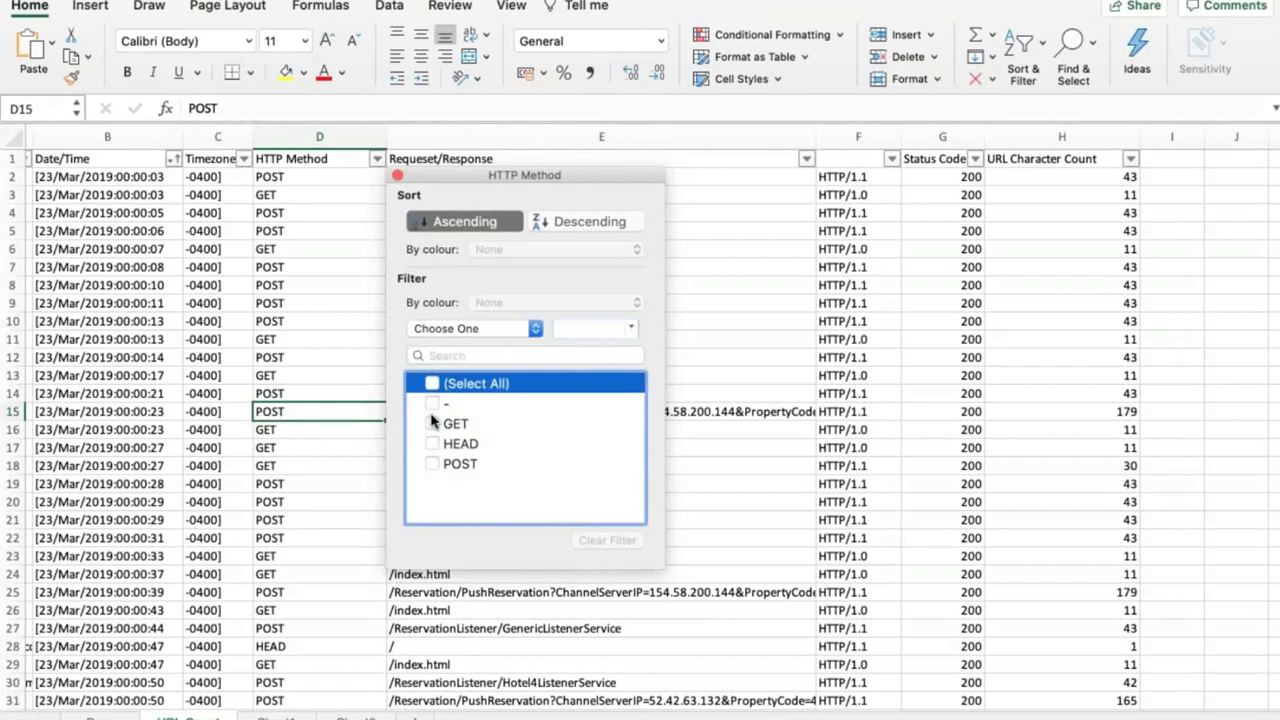
{"action": "left_click", "coordinate": [432, 424]}
{"action": "left_click", "coordinate": [432, 424]}
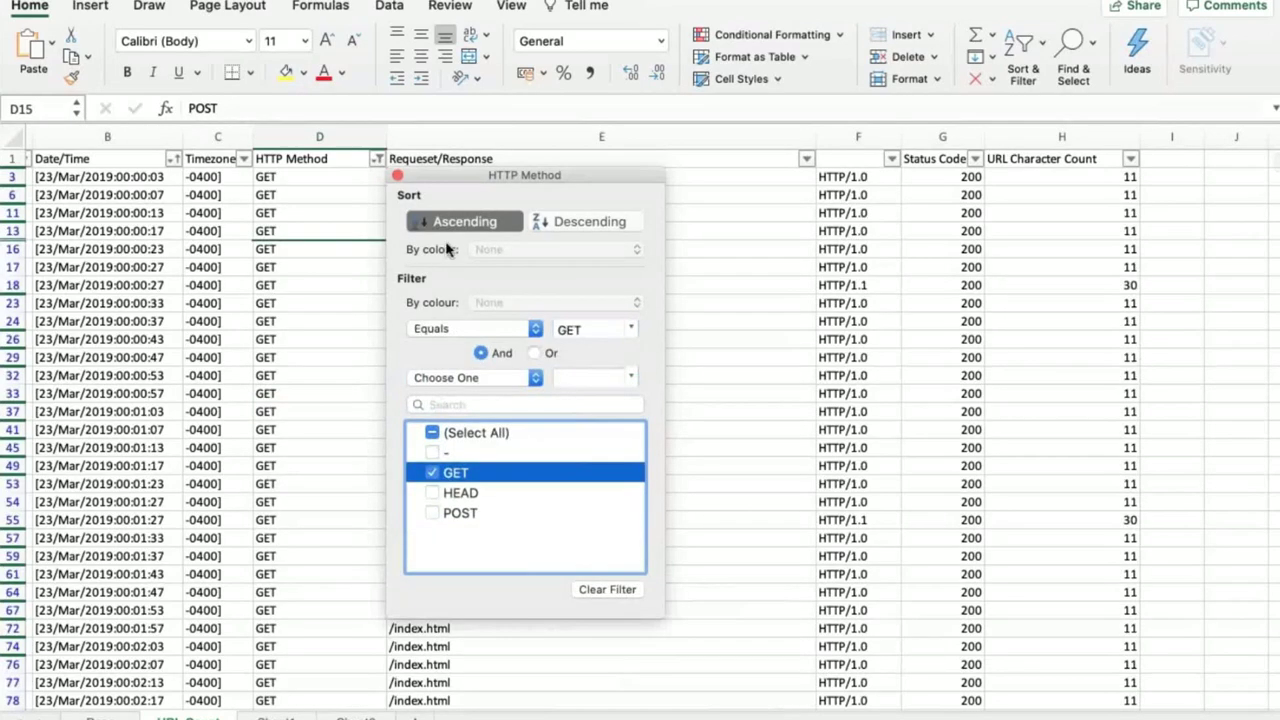
{"action": "left_click", "coordinate": [397, 175]}
{"action": "left_click", "coordinate": [339, 189]}
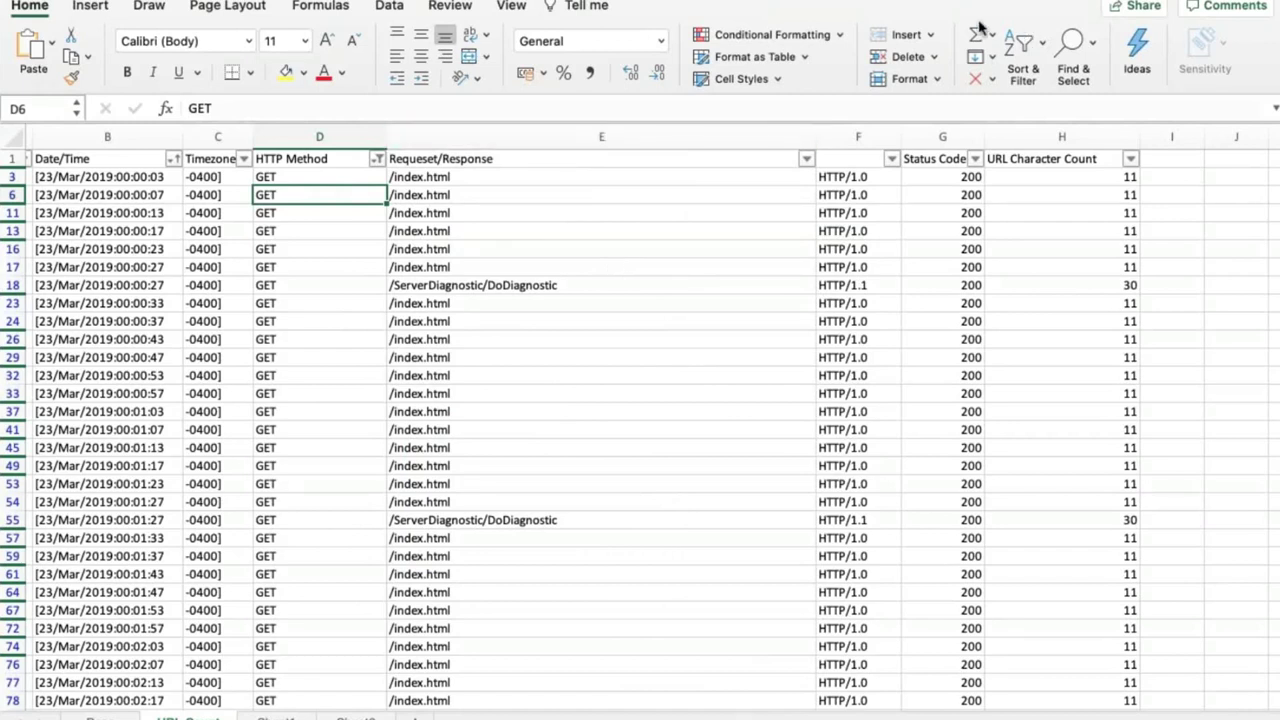
Sort the filtered requests by URL Character Count in descending order
{"action": "left_click", "coordinate": [1068, 194]}
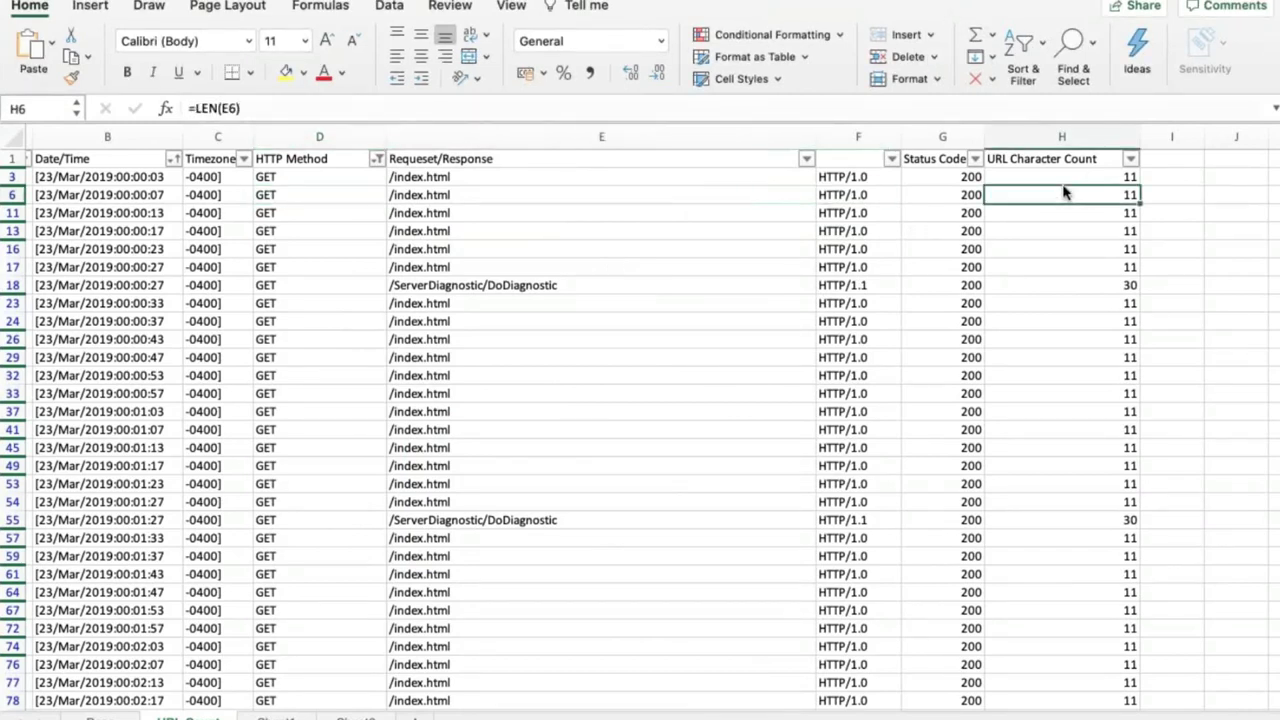
{"action": "left_click", "coordinate": [1129, 160]}
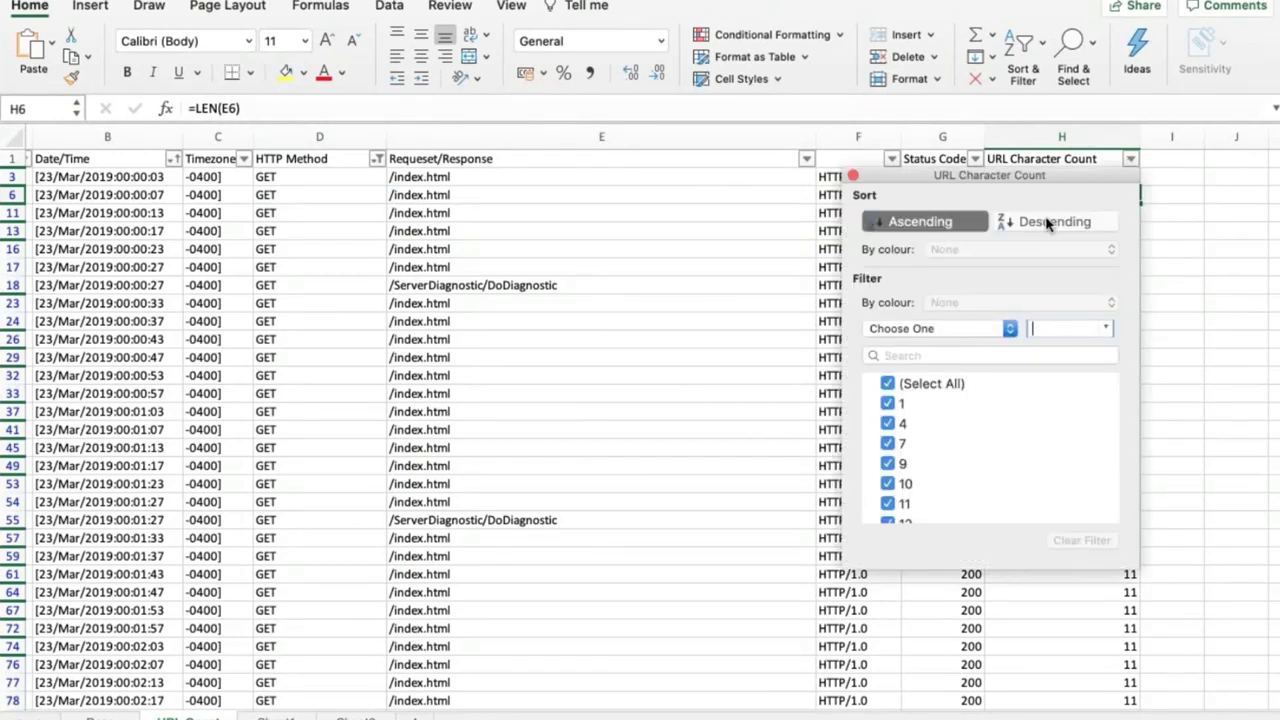
{"action": "scroll", "coordinate": [1047, 222], "scroll_direction": "left", "scroll_amount": 2}
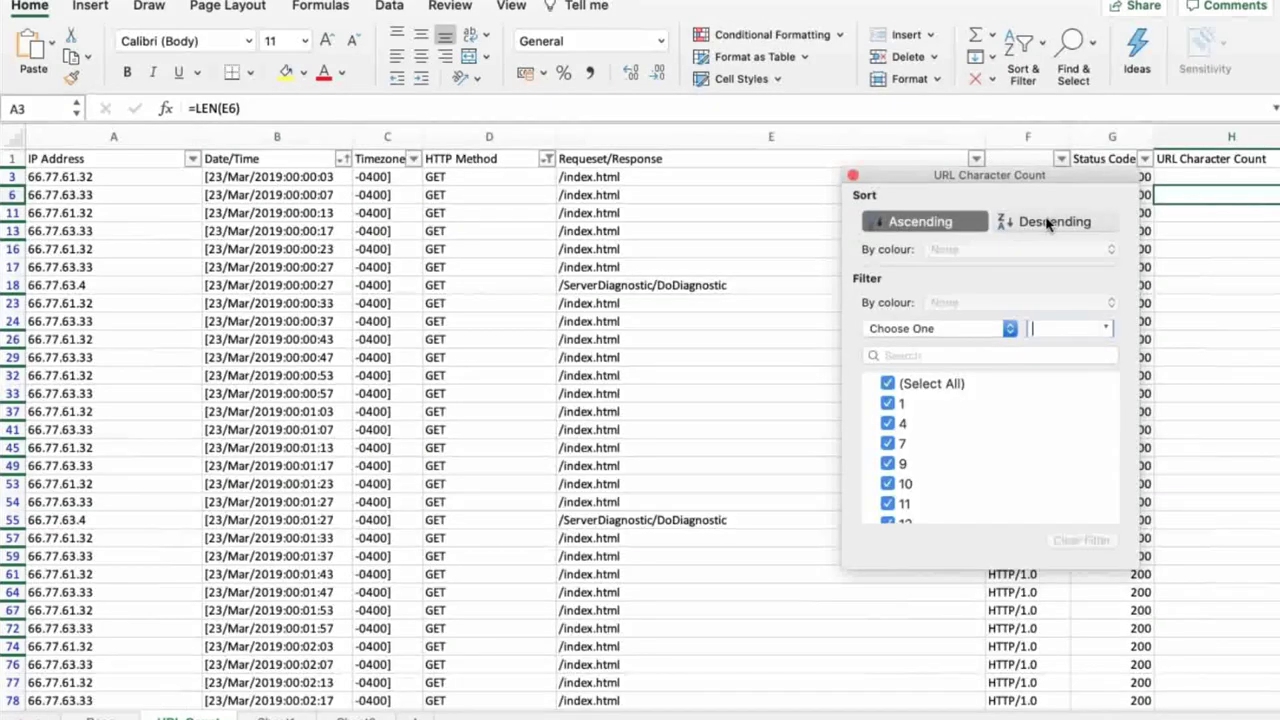
{"action": "left_click", "coordinate": [851, 178]}
{"action": "scroll", "coordinate": [1063, 194], "scroll_direction": "right", "scroll_amount": 3}
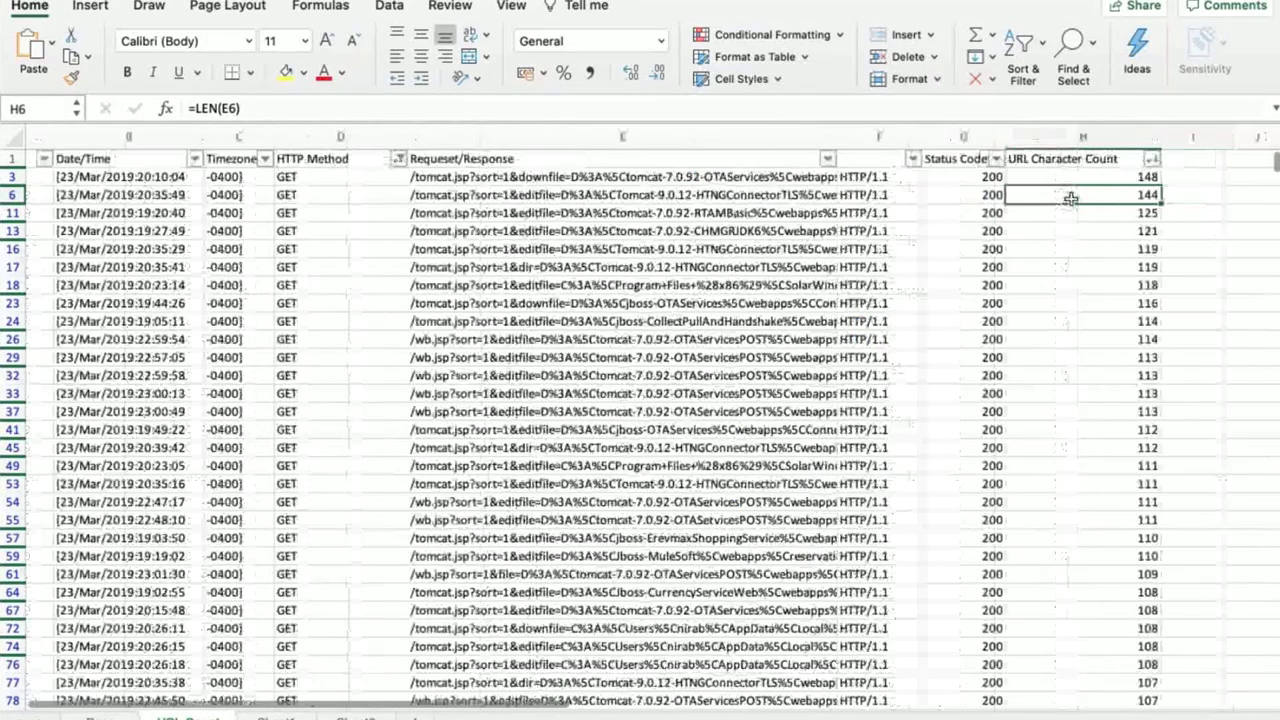
Expand the formula bar and copy the full text of the longest GET request, in cell E3
{"action": "left_click", "coordinate": [1051, 180]}
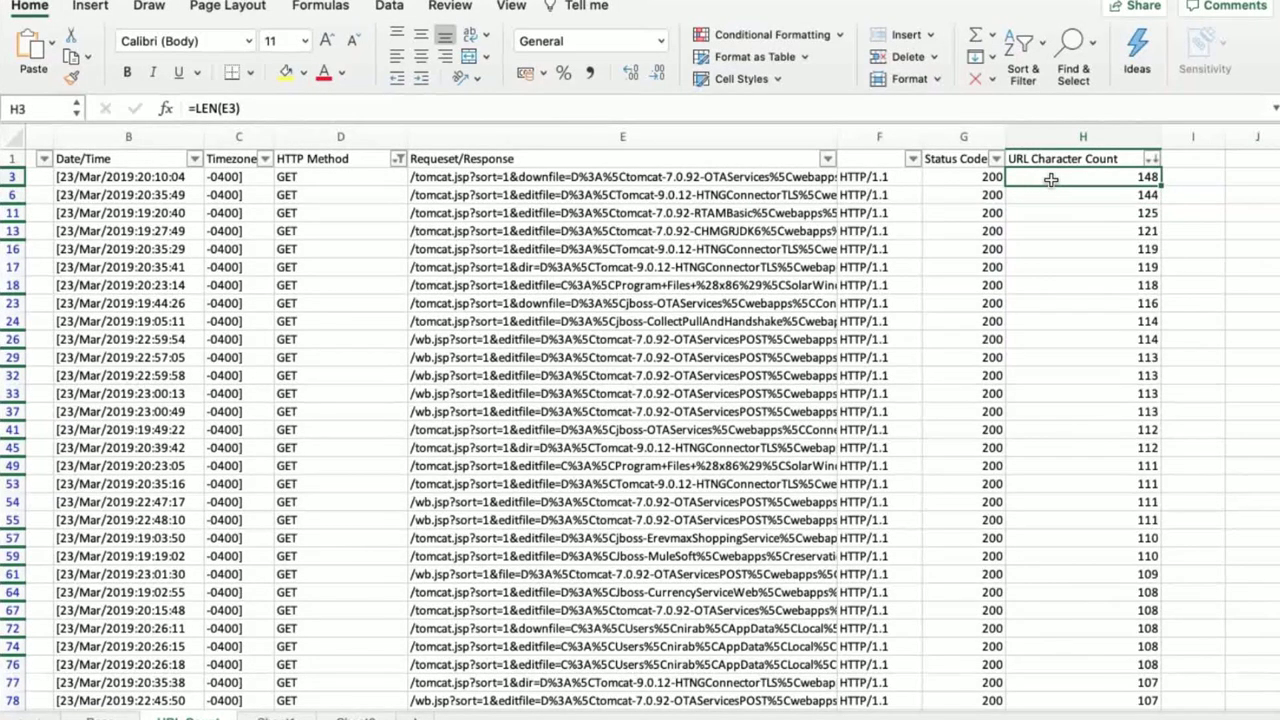
{"action": "key", "text": "Left"}
{"action": "key", "text": "Left"}
{"action": "key", "text": "Left"}
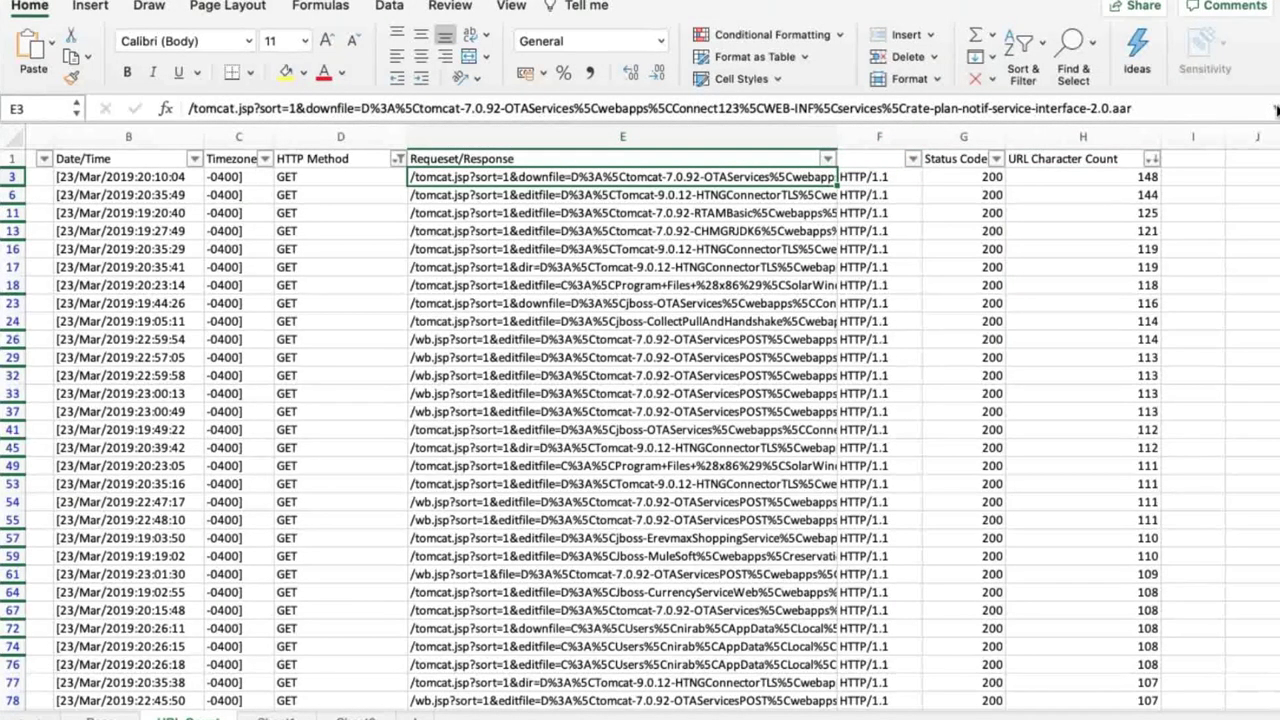
{"action": "left_click", "coordinate": [1275, 109]}
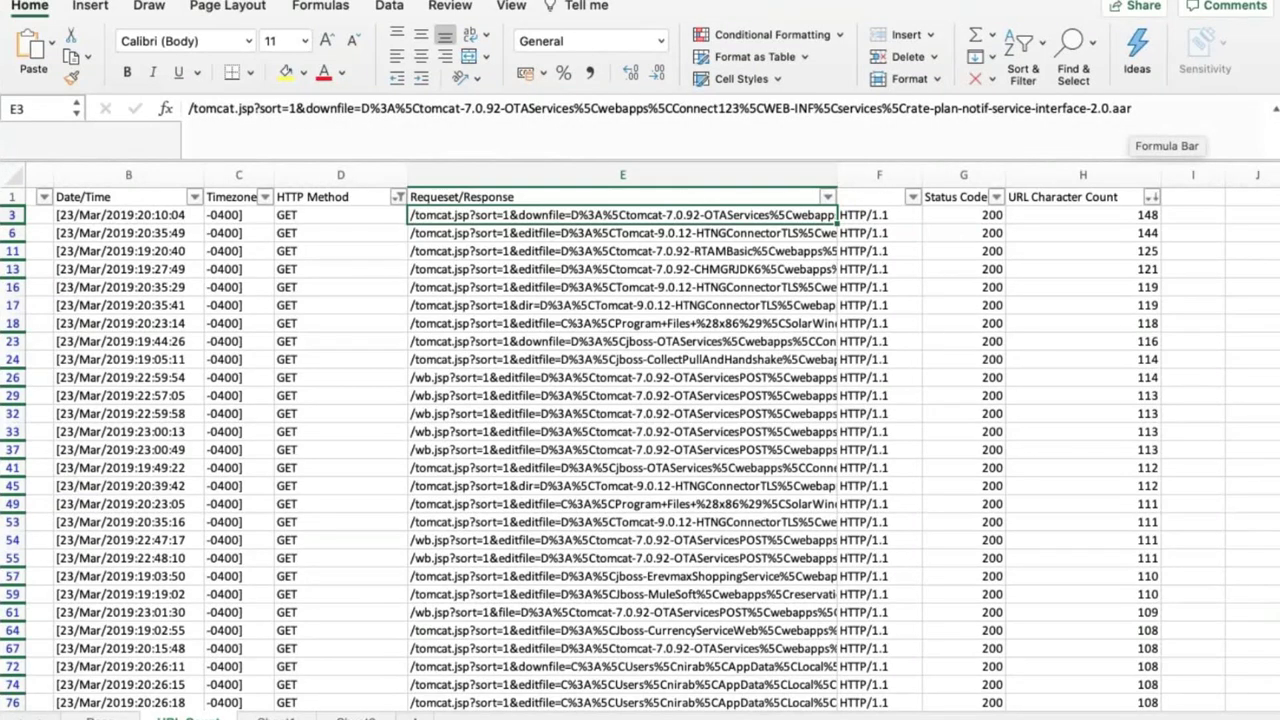
{"action": "left_click", "coordinate": [935, 107]}
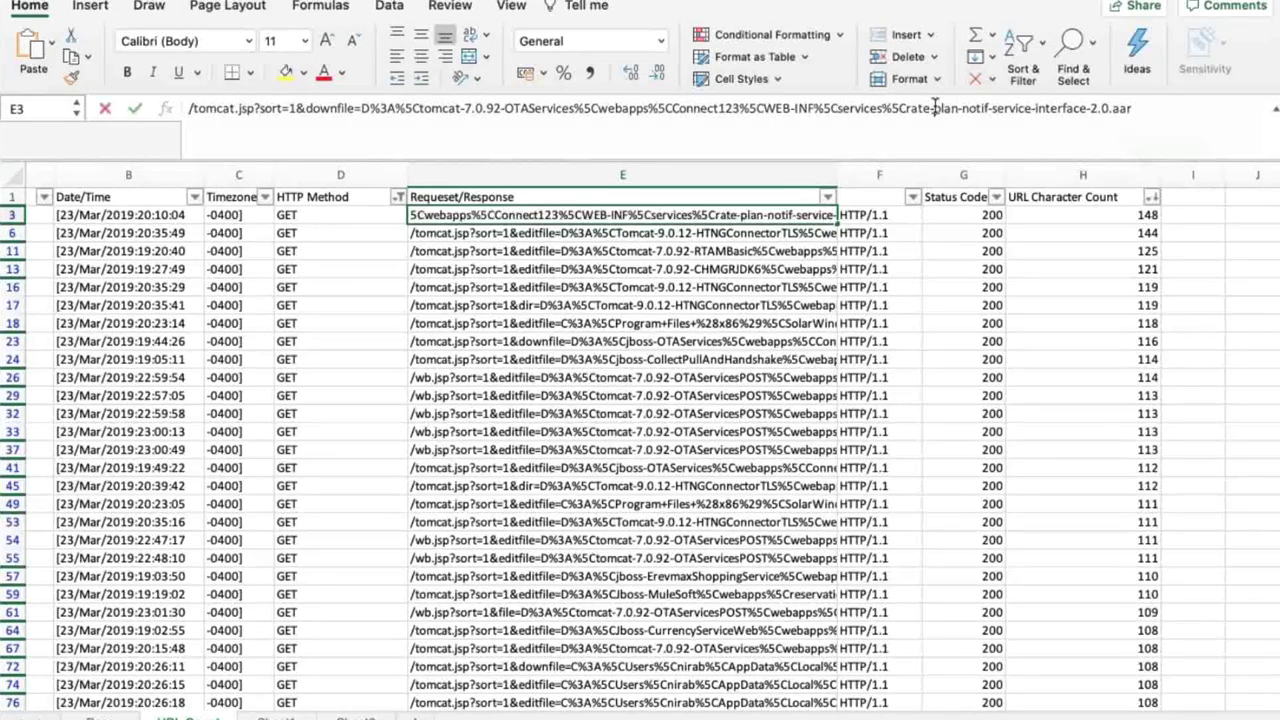
{"action": "key", "text": "super+a"}
{"action": "key", "text": "super+c"}
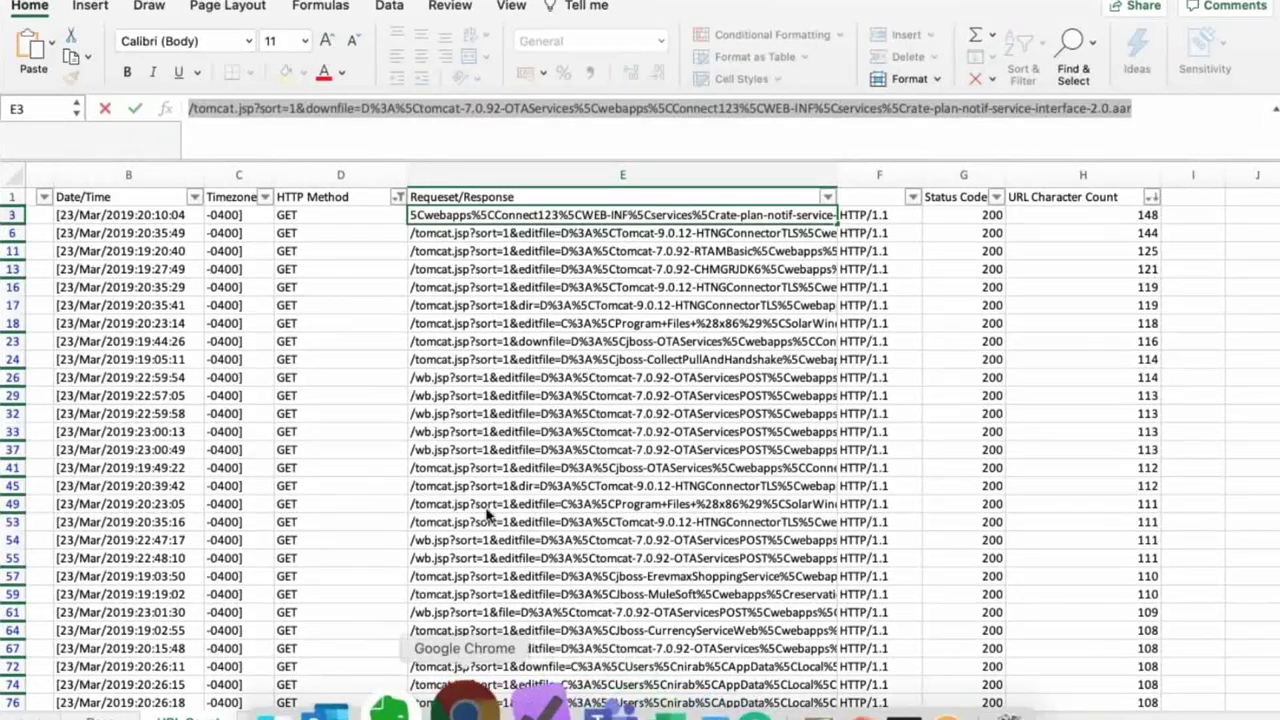
Switch to urldecoder.org in Chrome, replace the encoded text with the copied tomcat.jsp request and decode it
{"action": "left_click", "coordinate": [468, 705]}
{"action": "key", "text": "ctrl+Tab"}
{"action": "left_click", "coordinate": [555, 171]}
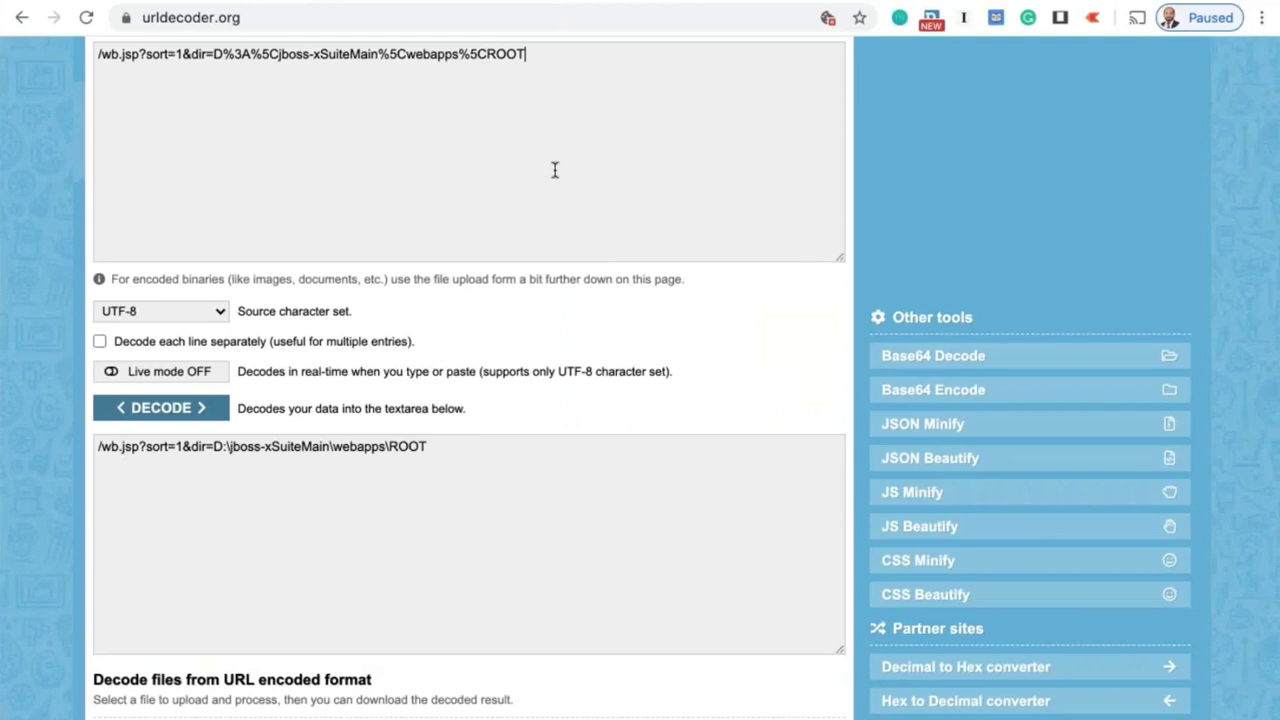
{"action": "key", "text": "super+a"}
{"action": "key", "text": "super+v"}
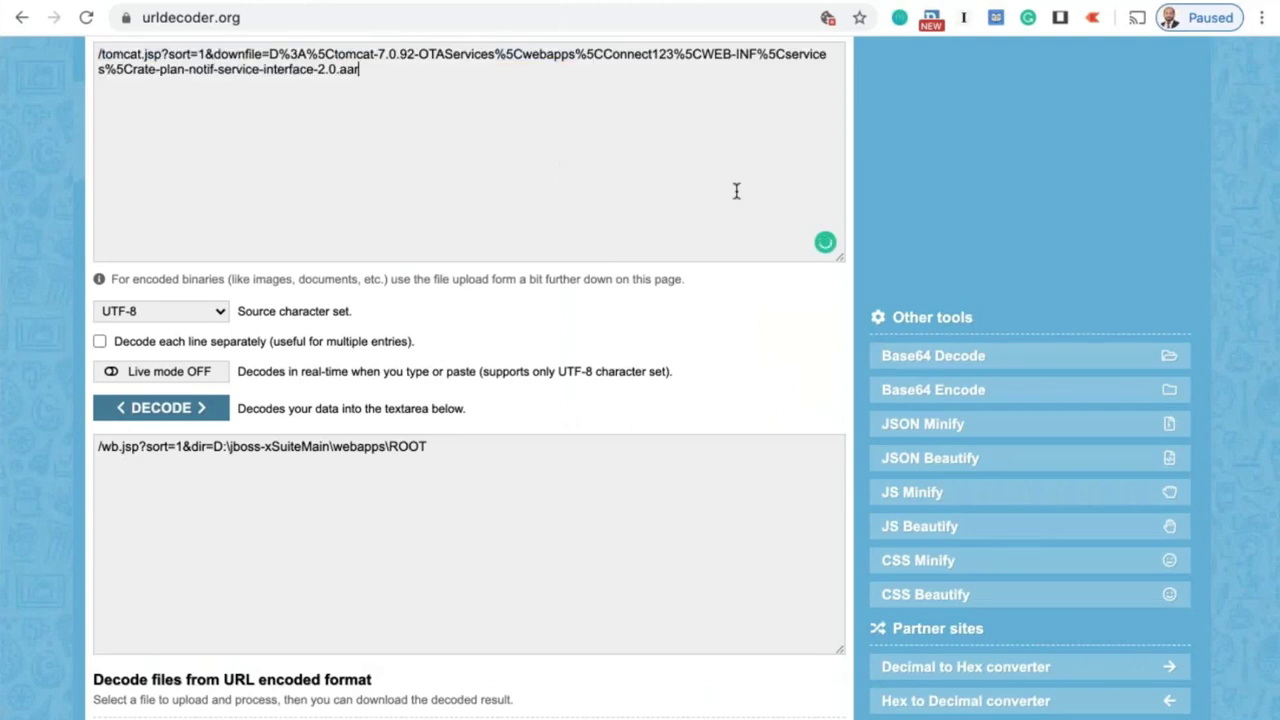
{"action": "left_click", "coordinate": [164, 416]}
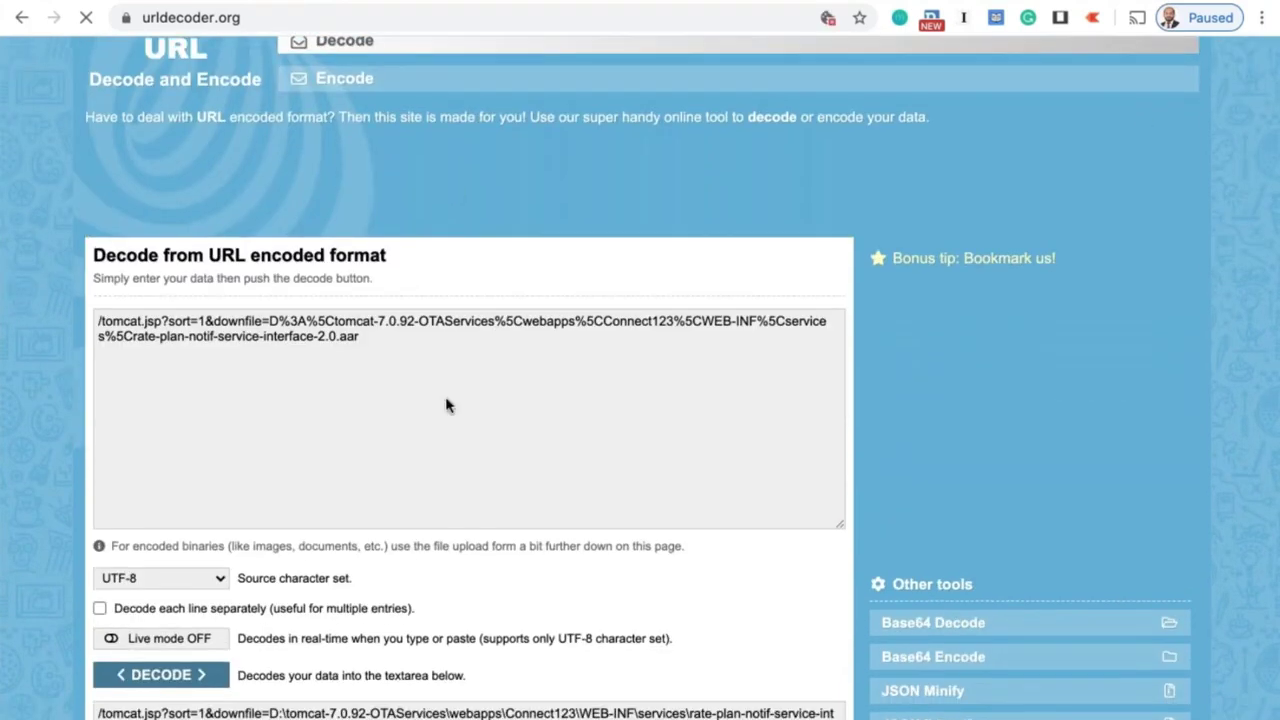
Examine the decoded tomcat.jsp request, comparing it with the encoded text and checking its downfile parameter and file path
{"action": "scroll", "coordinate": [447, 405], "scroll_direction": "down", "scroll_amount": 4}
{"action": "scroll", "coordinate": [391, 209], "scroll_direction": "up", "scroll_amount": 2}
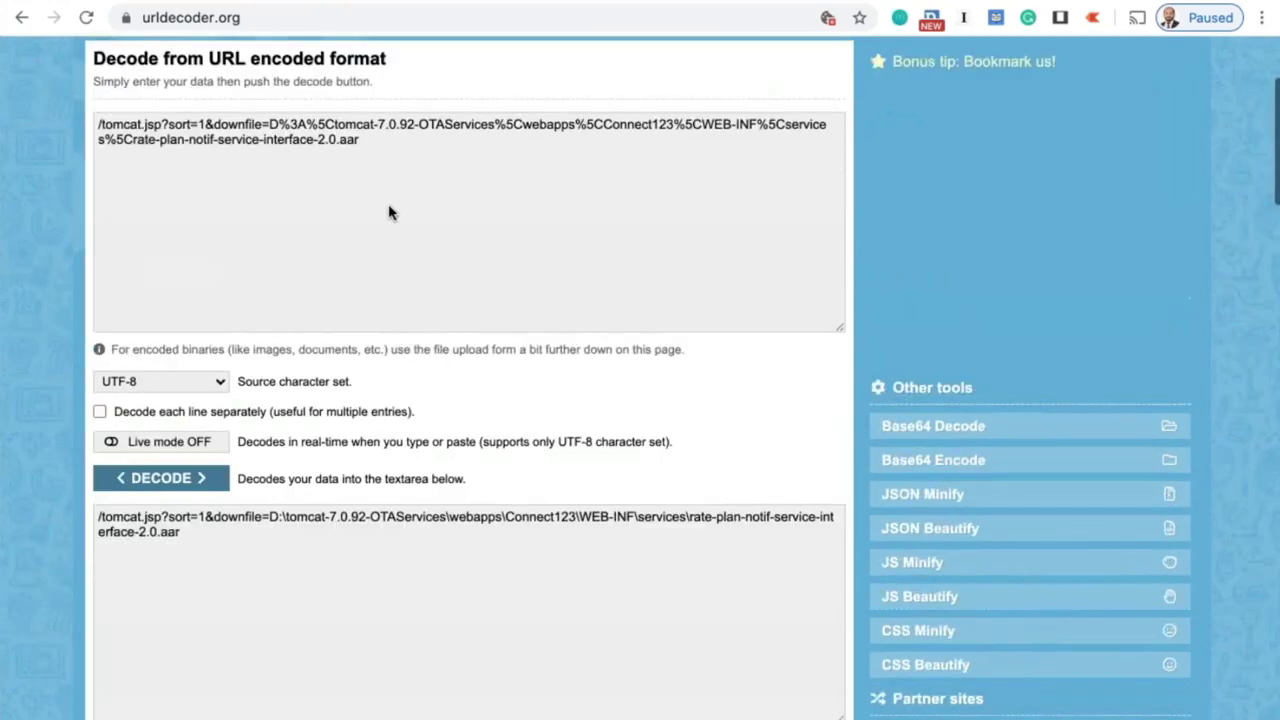
{"action": "scroll", "coordinate": [391, 209], "scroll_direction": "up", "scroll_amount": 1}
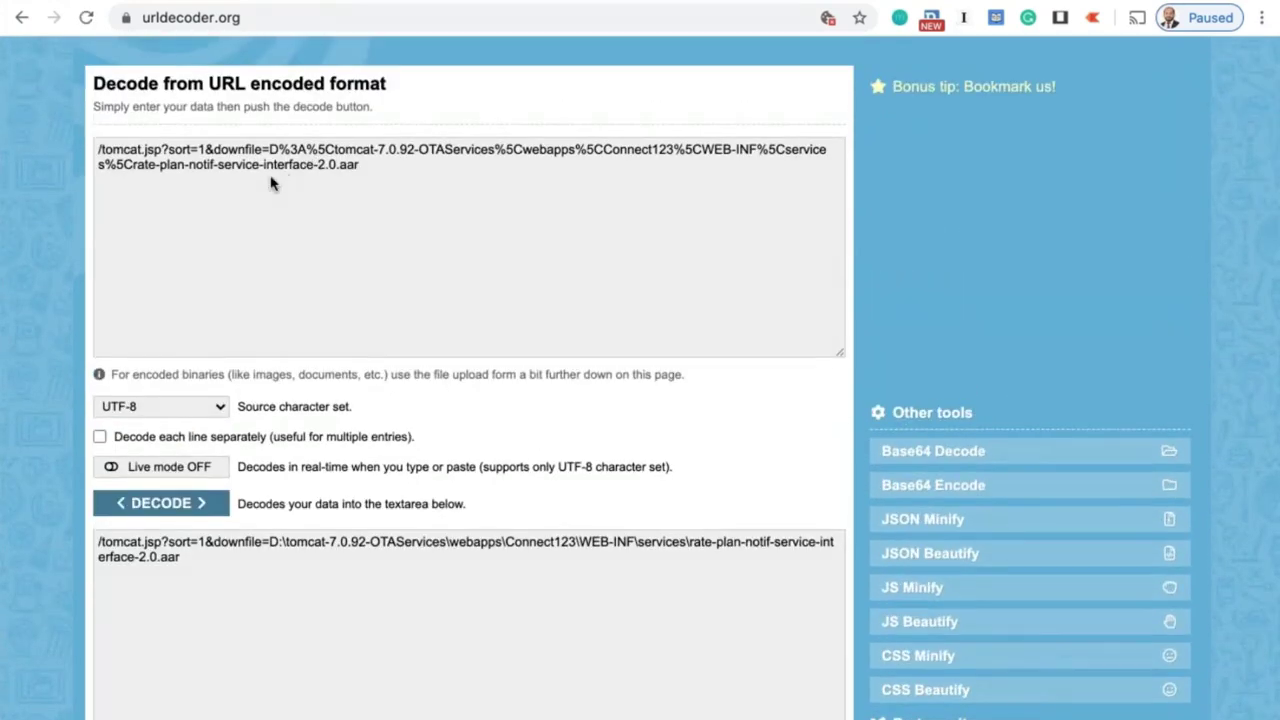
{"action": "scroll", "coordinate": [309, 289], "scroll_direction": "down", "scroll_amount": 1}
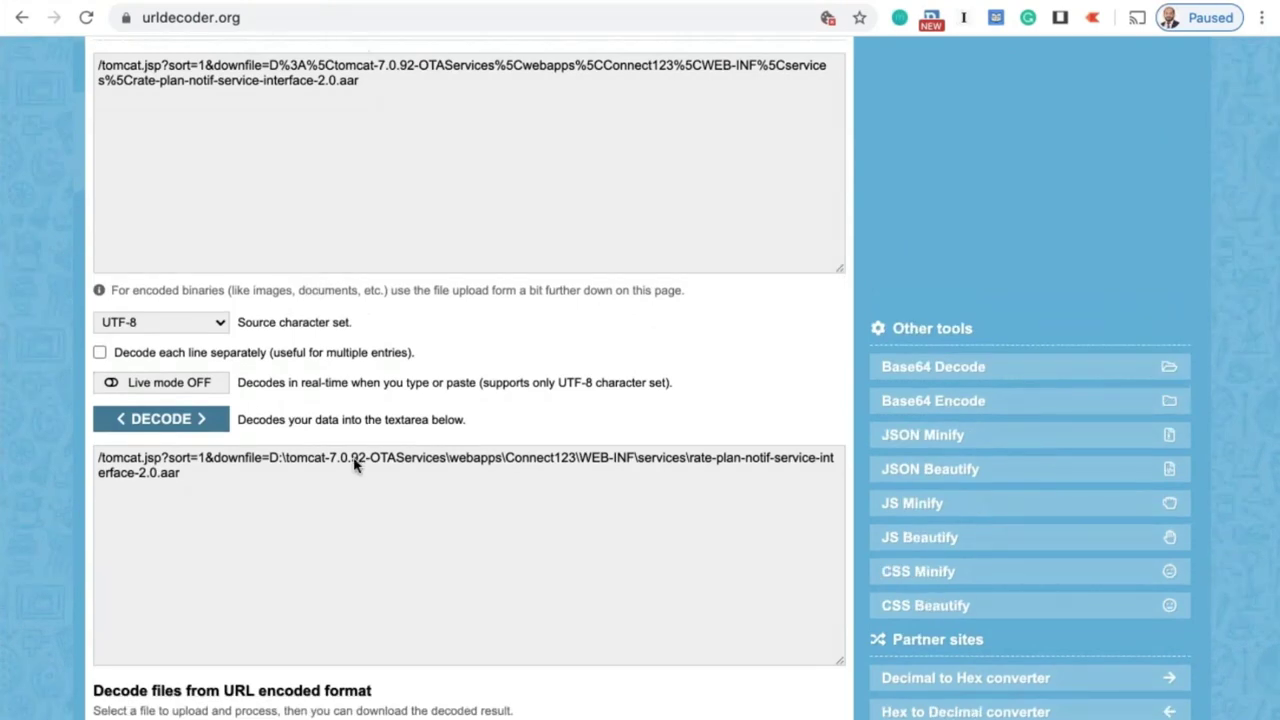
{"action": "triple_click", "coordinate": [354, 463]}
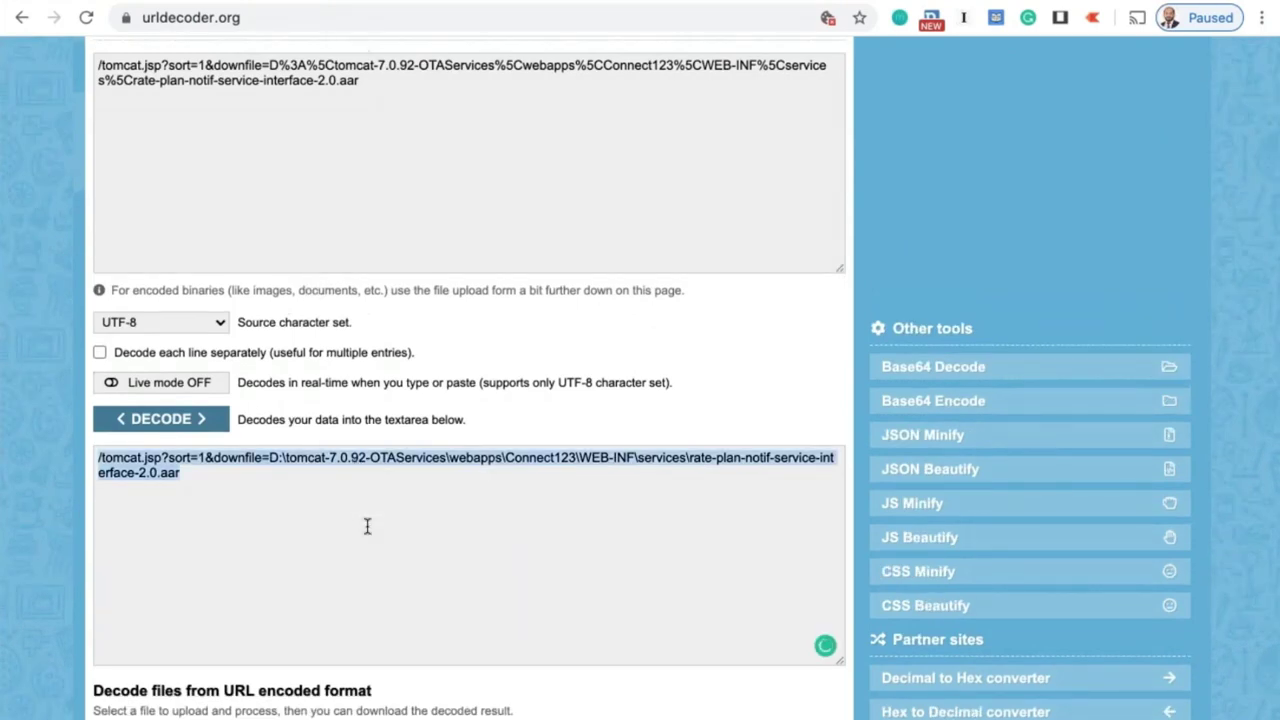
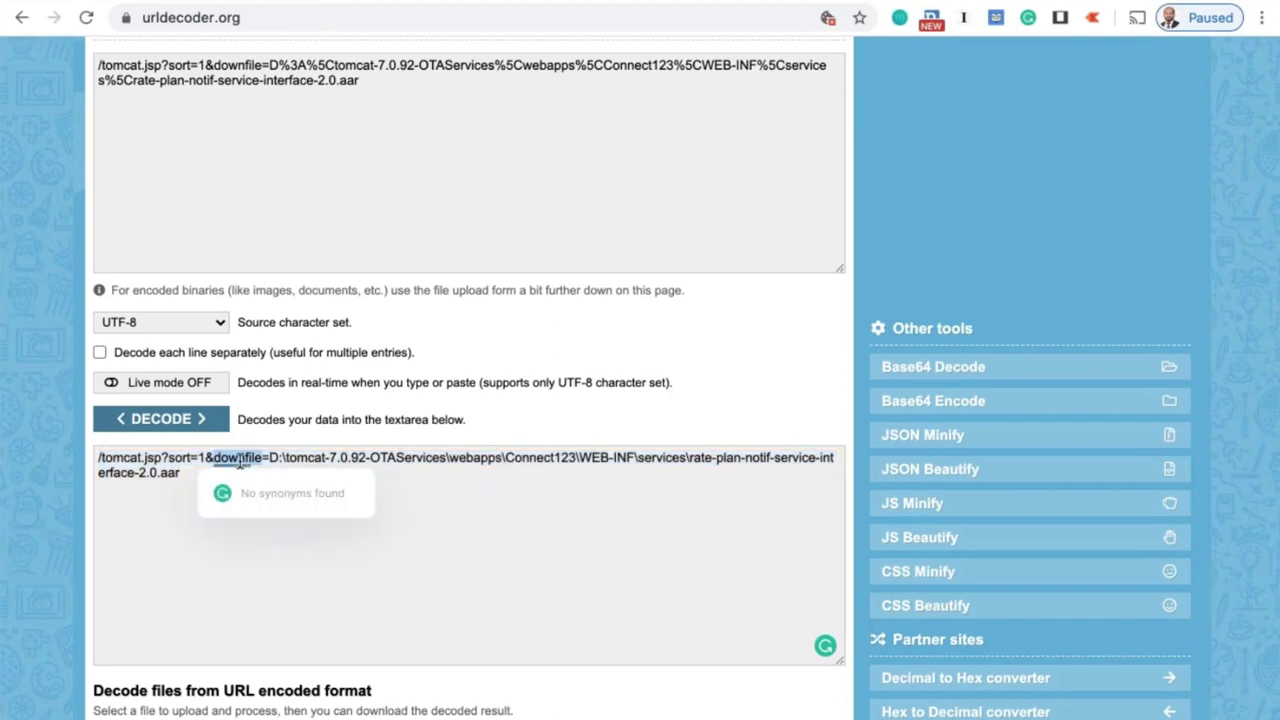
{"action": "left_click", "coordinate": [185, 472]}
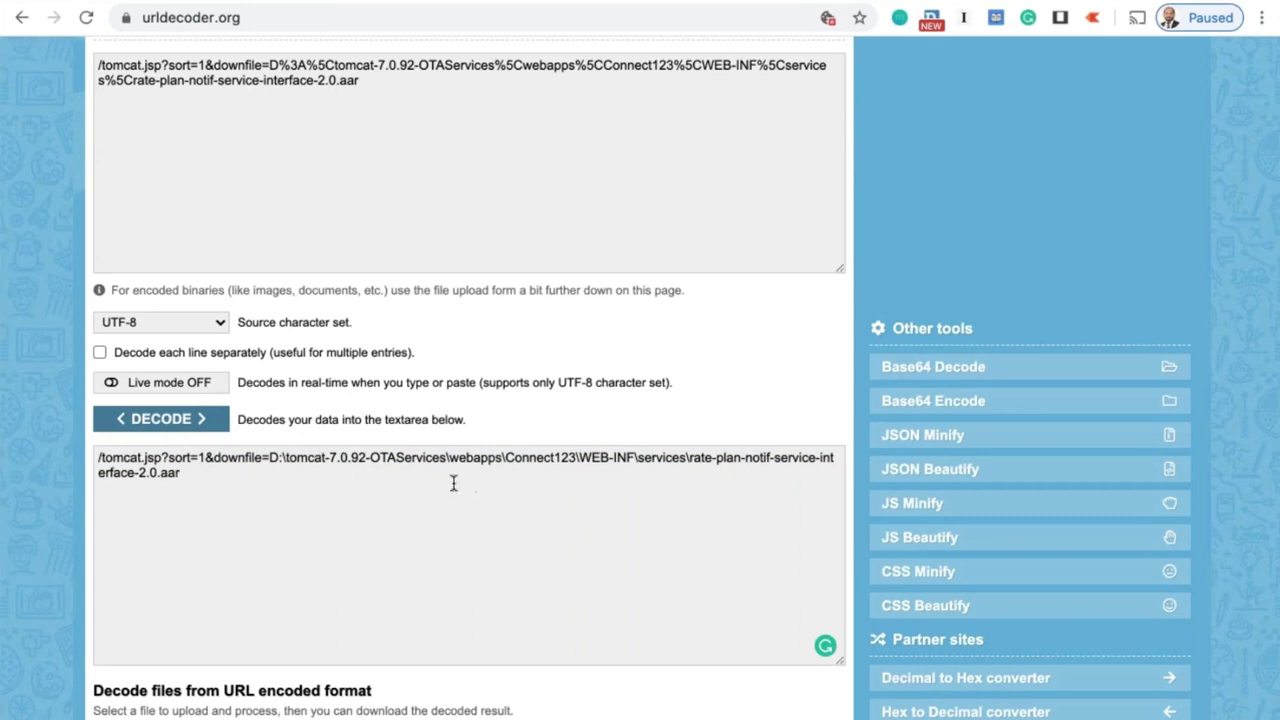
Decode the tomcat.jsp request from cell E45 of the Excel log at urldecoder.org in Chrome and highlight its dir parameter
{"action": "triple_click", "coordinate": [166, 472]}
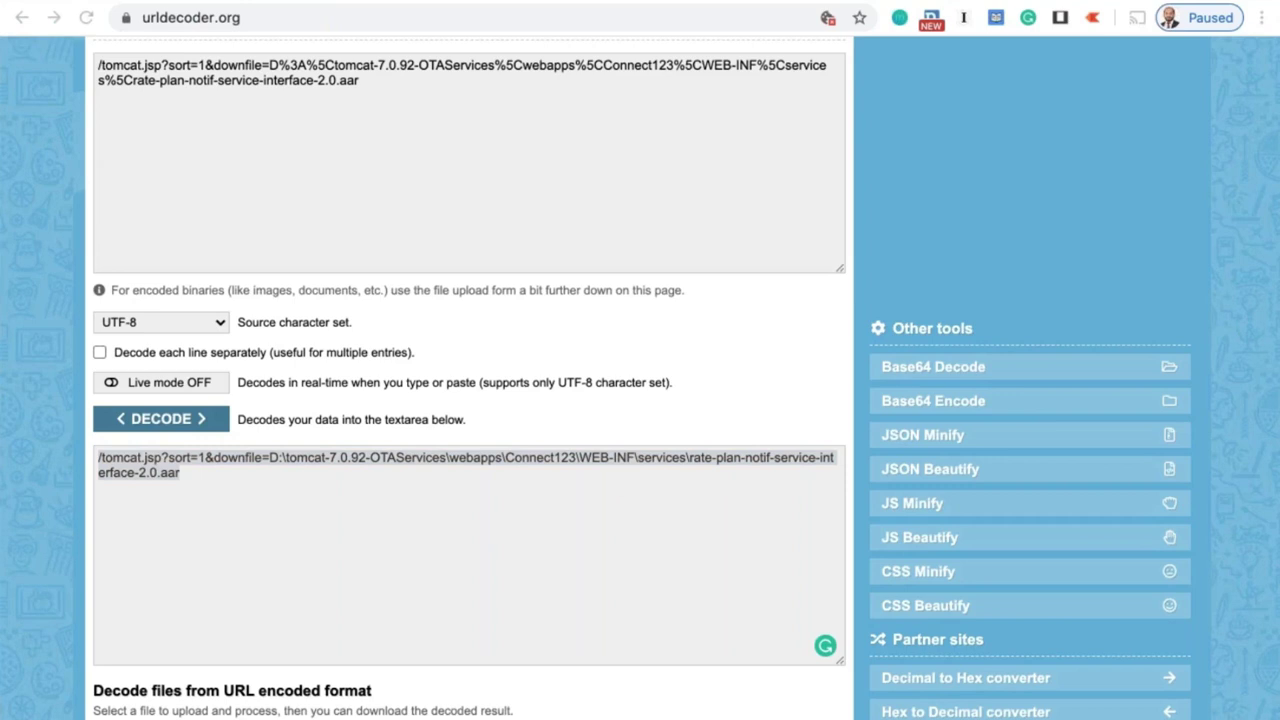
{"action": "key", "text": "super+Tab"}
{"action": "key", "text": "super+Tab"}
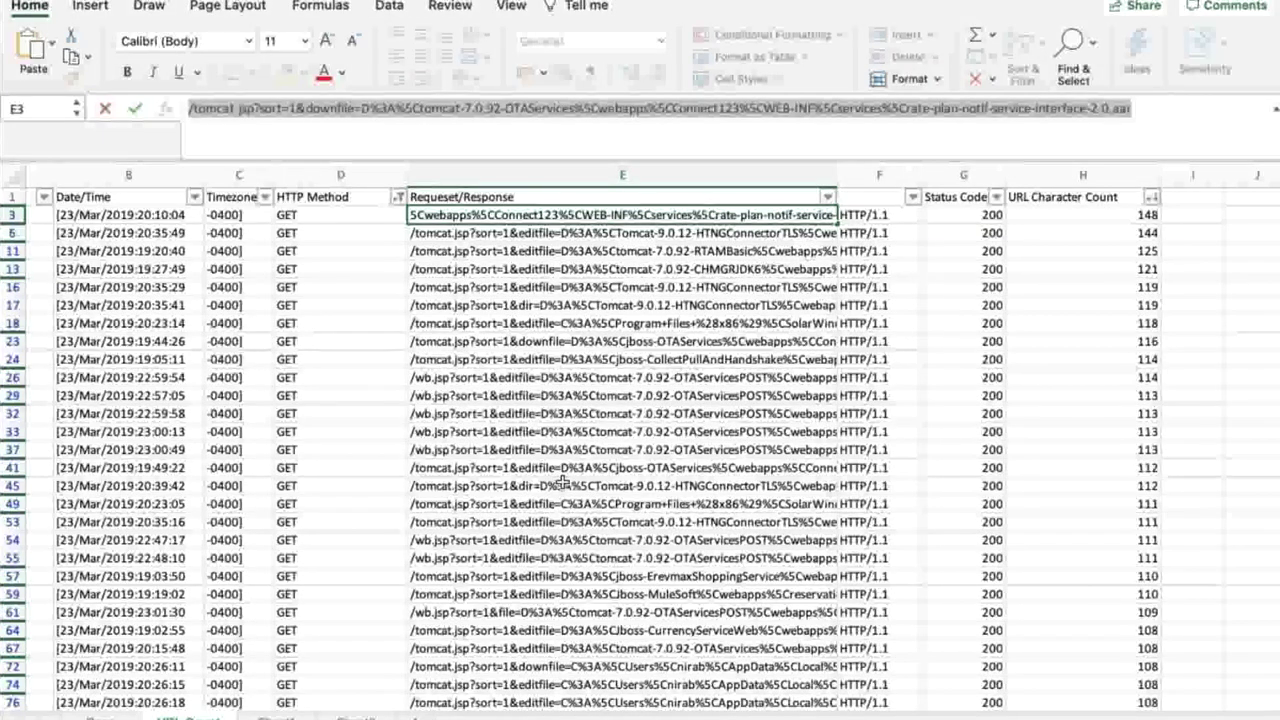
{"action": "left_click", "coordinate": [563, 485]}
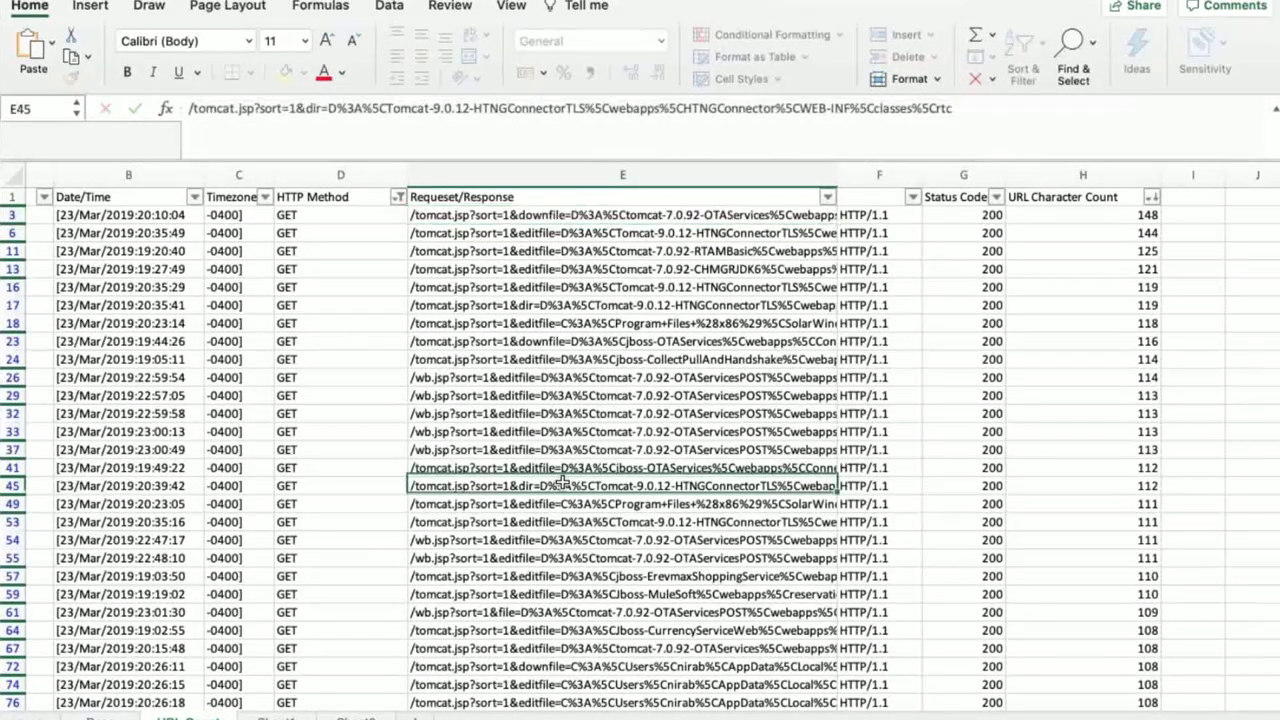
{"action": "key", "text": "super+c"}
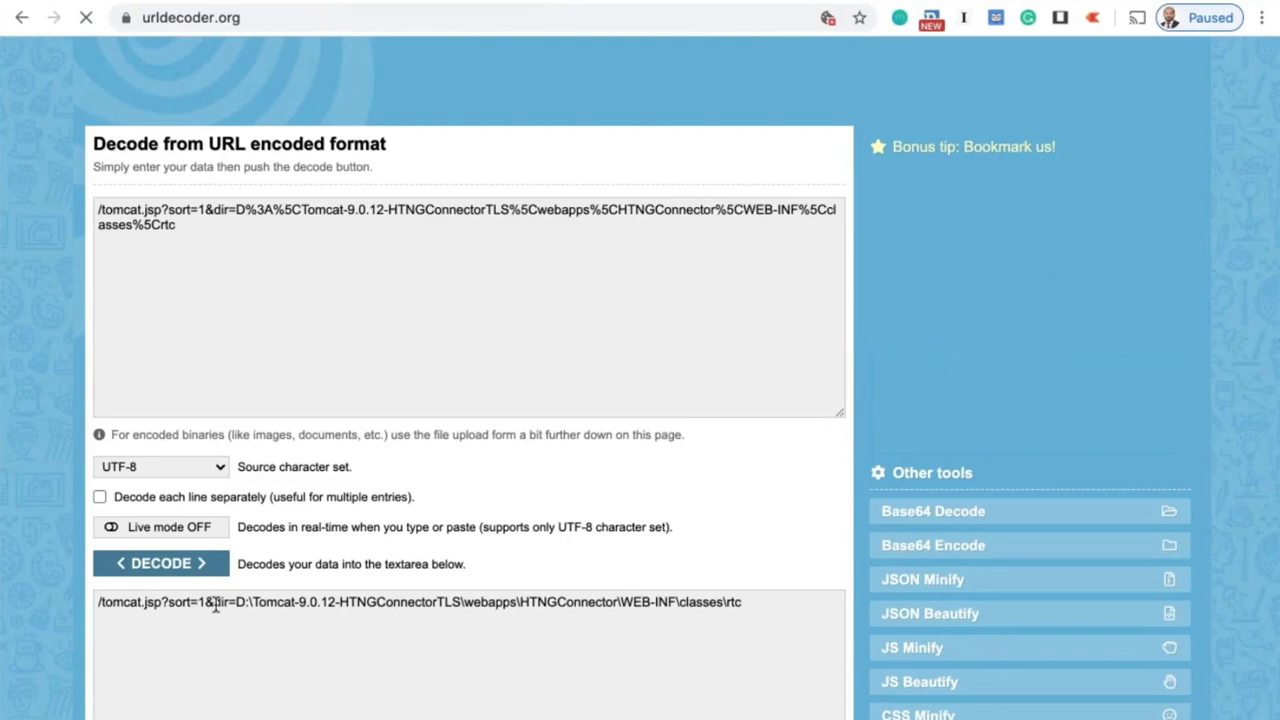
{"action": "double_click", "coordinate": [216, 603]}
{"action": "scroll", "coordinate": [265, 620], "scroll_direction": "down", "scroll_amount": 1}
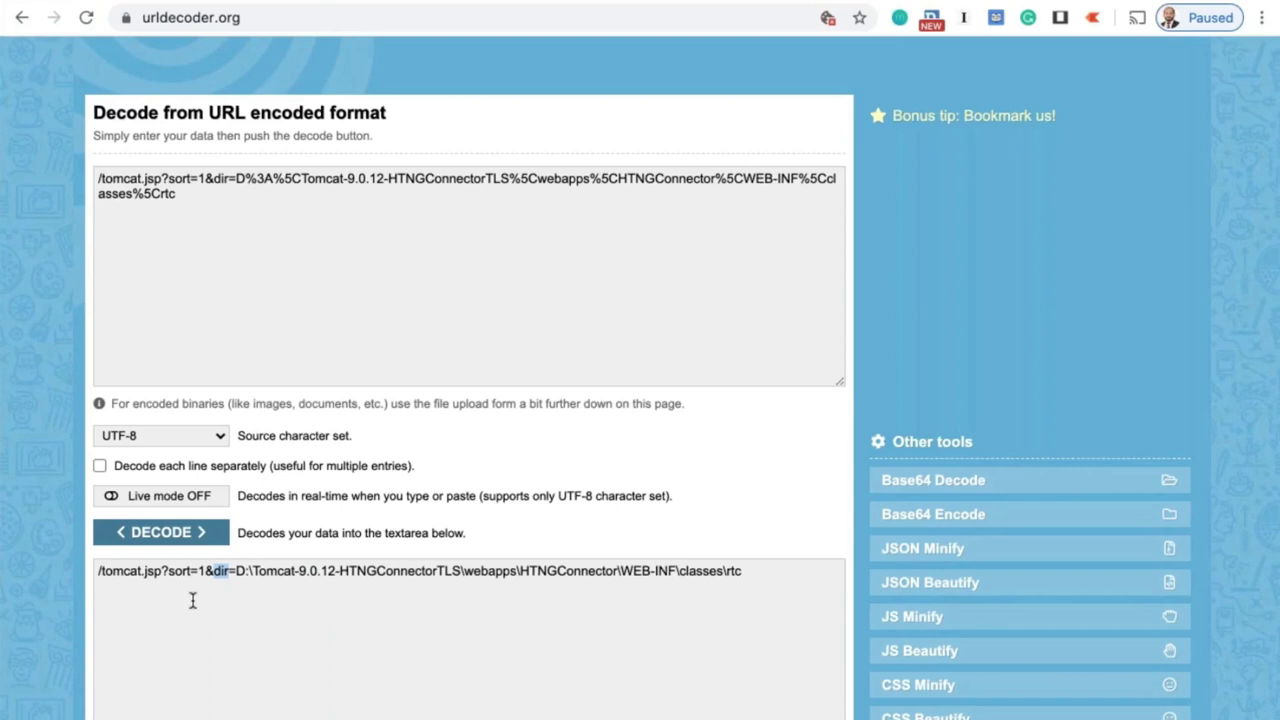
Switch to Excel and review the long GET requests, inspecting the wb.jsp editfile request in cell E78
{"action": "key", "text": "super+Tab"}
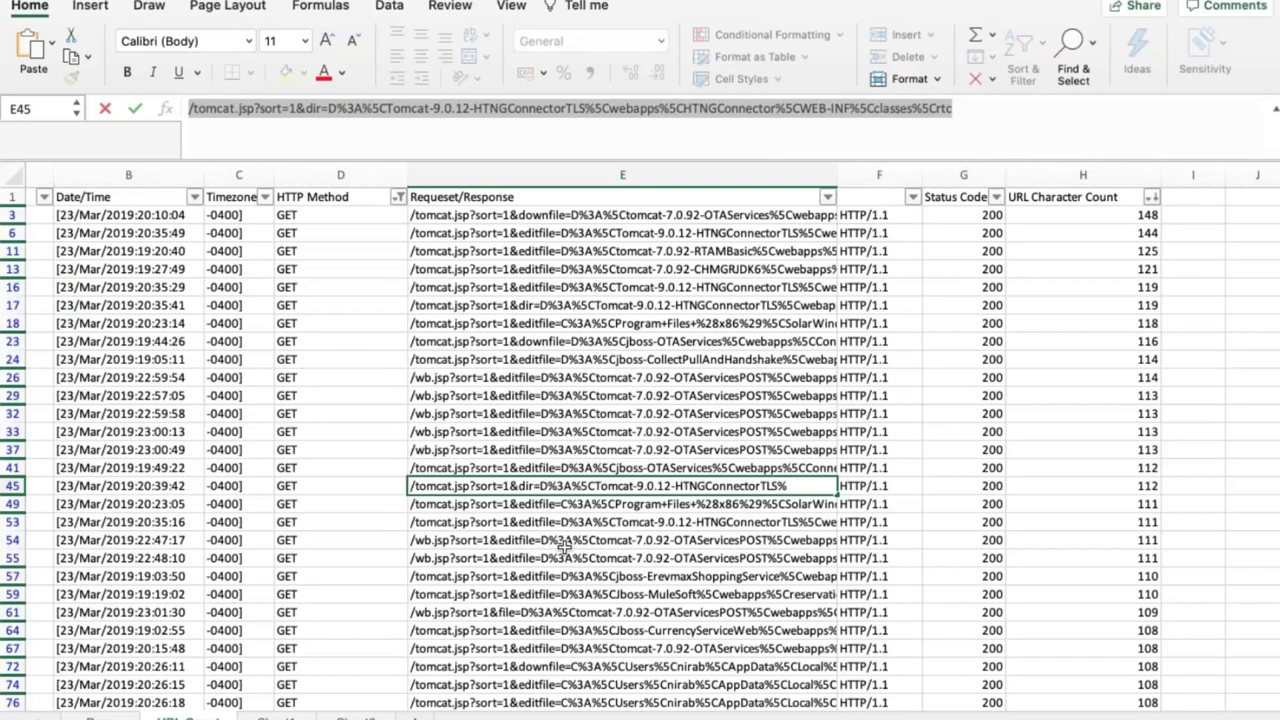
{"action": "scroll", "coordinate": [564, 546], "scroll_direction": "down", "scroll_amount": 1}
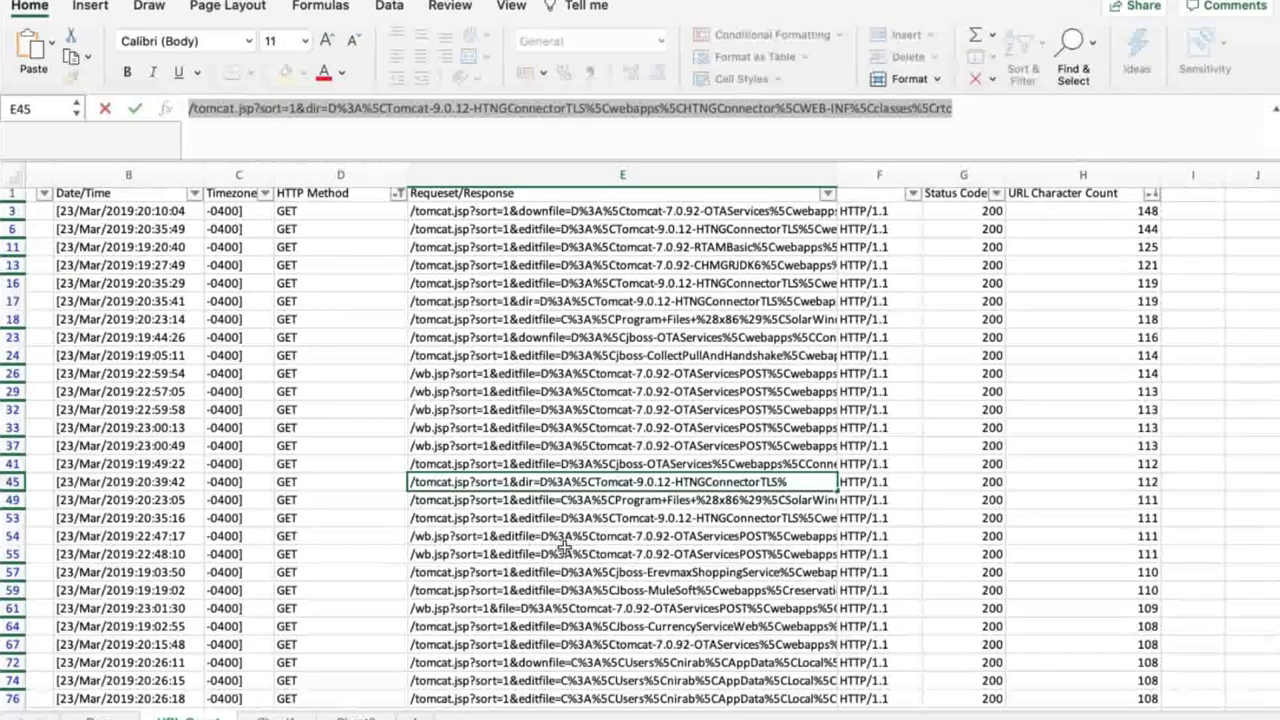
{"action": "scroll", "coordinate": [564, 546], "scroll_direction": "down", "scroll_amount": 1}
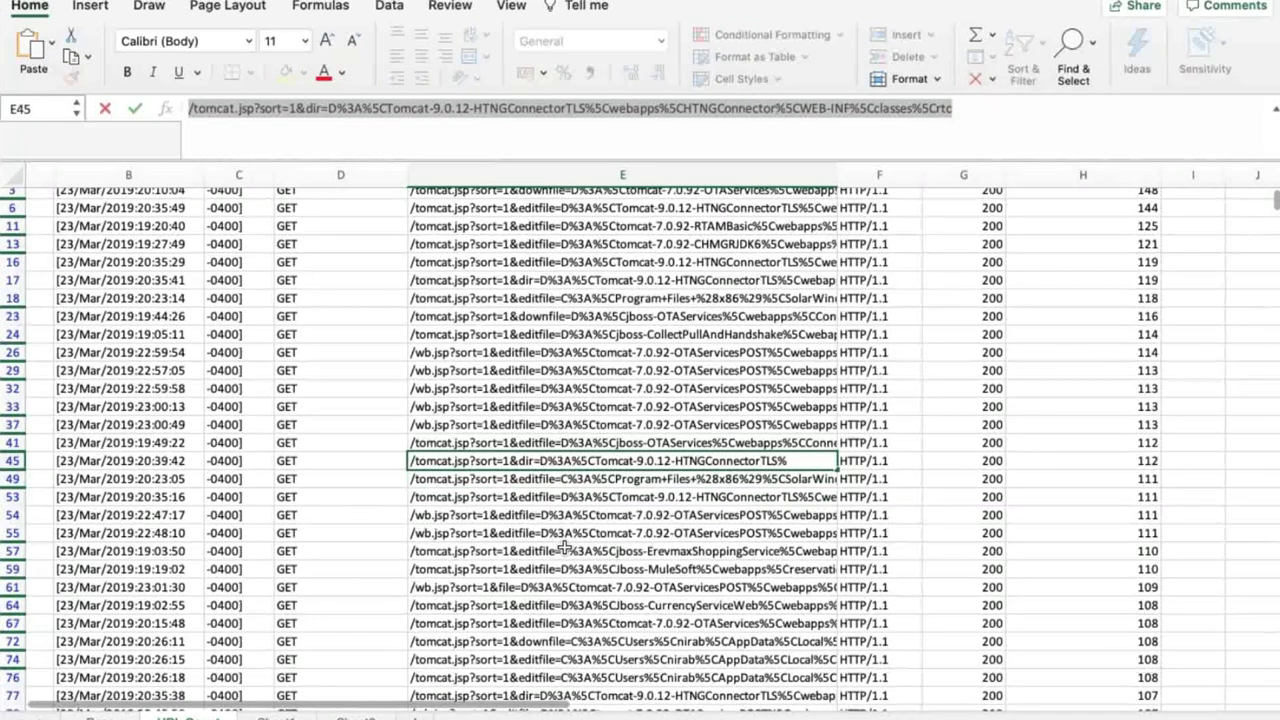
{"action": "scroll", "coordinate": [564, 548], "scroll_direction": "down", "scroll_amount": 5}
{"action": "scroll", "coordinate": [687, 528], "scroll_direction": "right", "scroll_amount": 2}
{"action": "scroll", "coordinate": [687, 528], "scroll_direction": "up", "scroll_amount": 1}
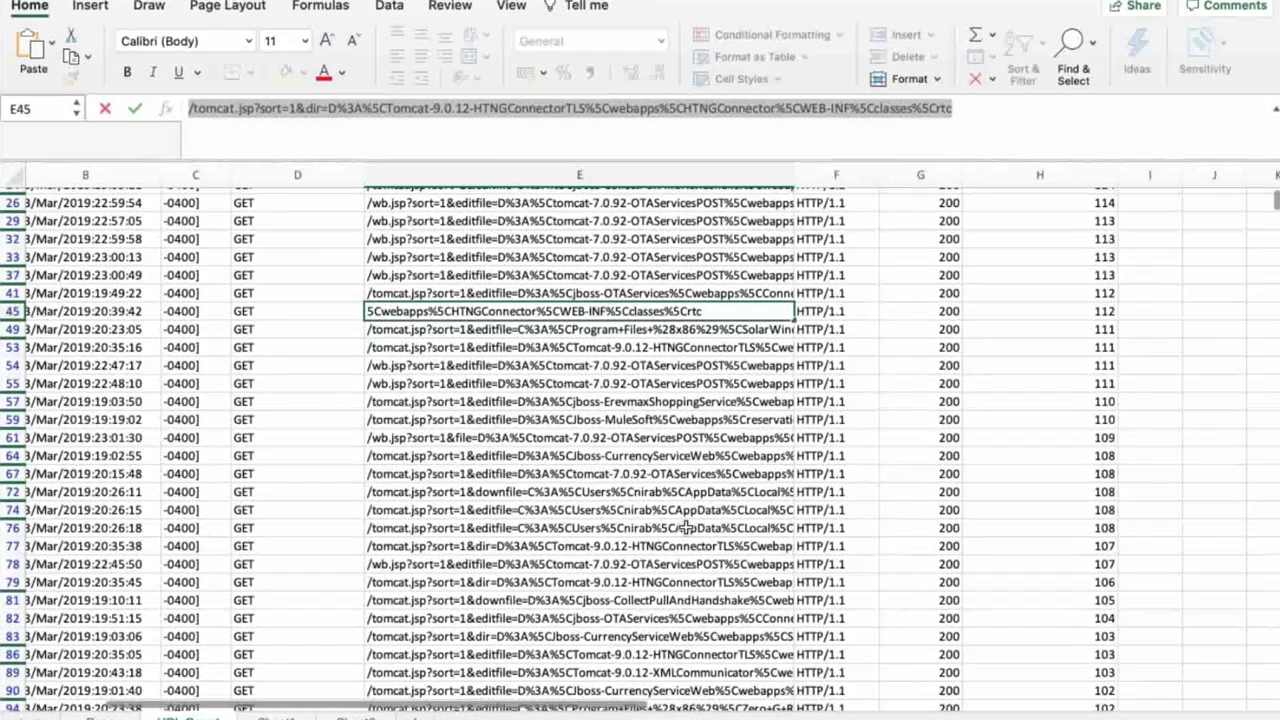
{"action": "scroll", "coordinate": [687, 528], "scroll_direction": "right", "scroll_amount": 3}
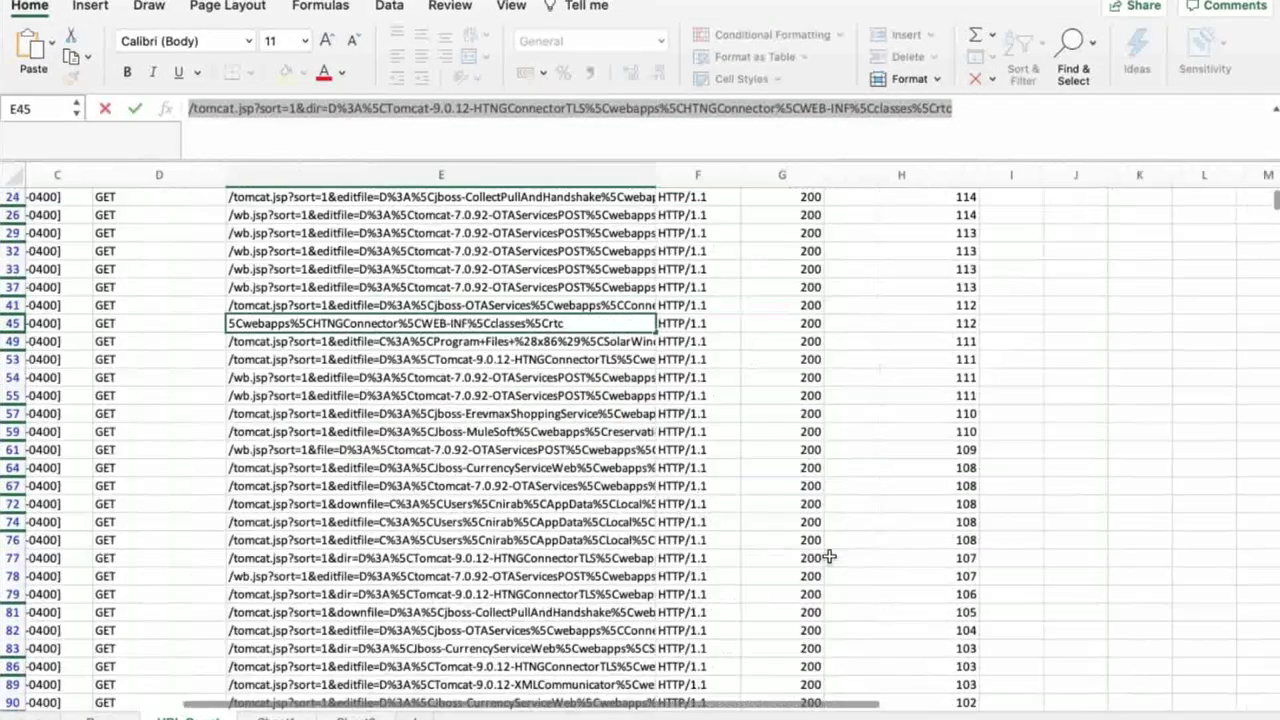
{"action": "left_click", "coordinate": [571, 578]}
{"action": "scroll", "coordinate": [600, 570], "scroll_direction": "right", "scroll_amount": 2}
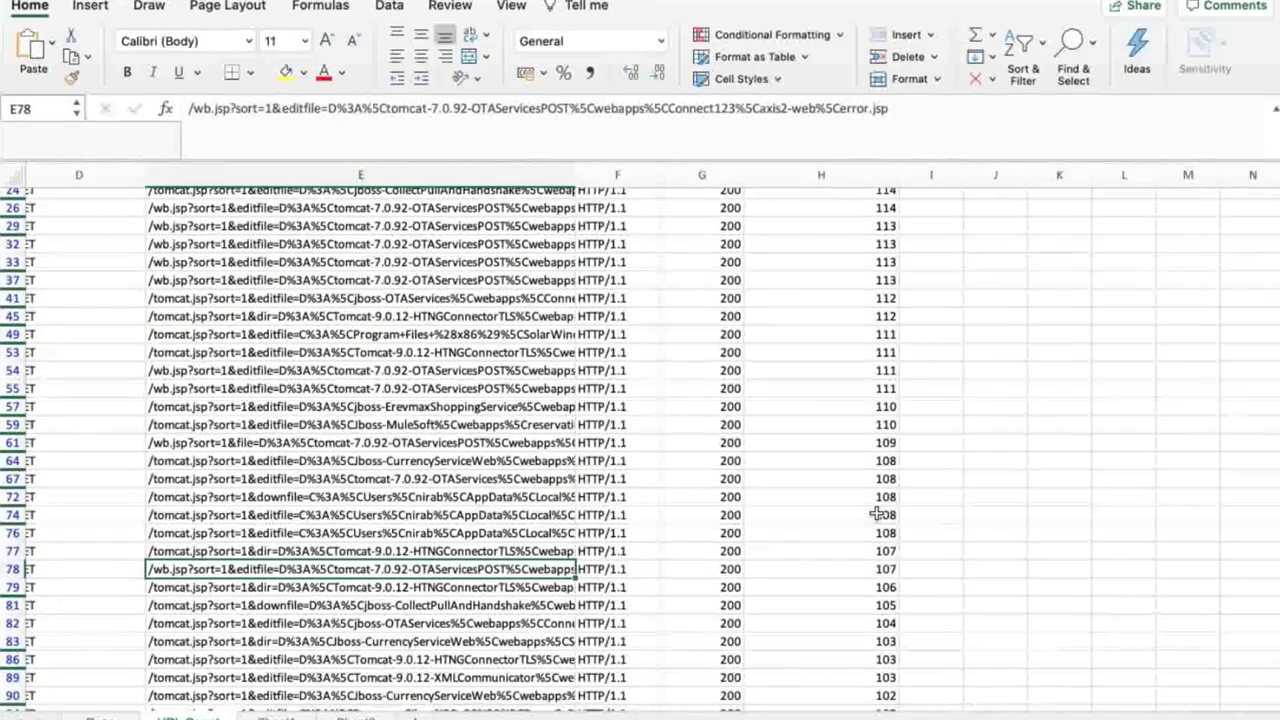
{"action": "scroll", "coordinate": [876, 513], "scroll_direction": "up", "scroll_amount": 2}
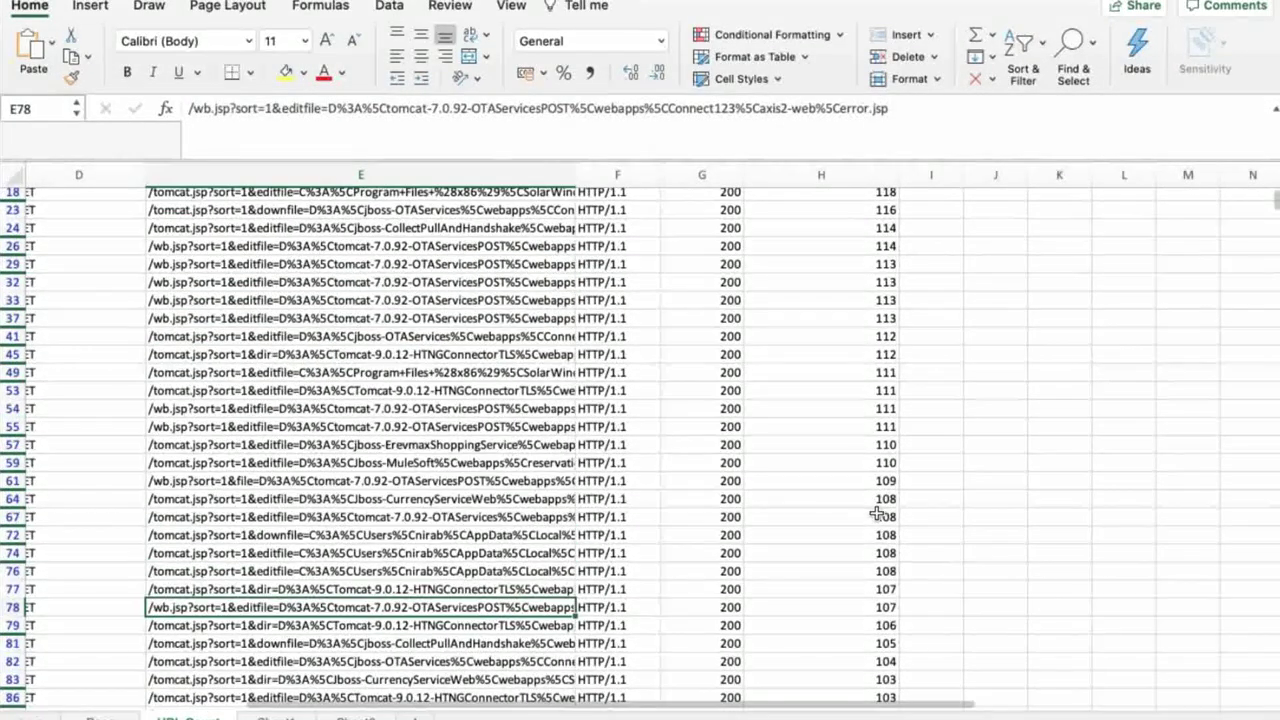
{"action": "scroll", "coordinate": [355, 408], "scroll_direction": "down", "scroll_amount": 5}
{"action": "scroll", "coordinate": [355, 408], "scroll_direction": "left", "scroll_amount": 1}
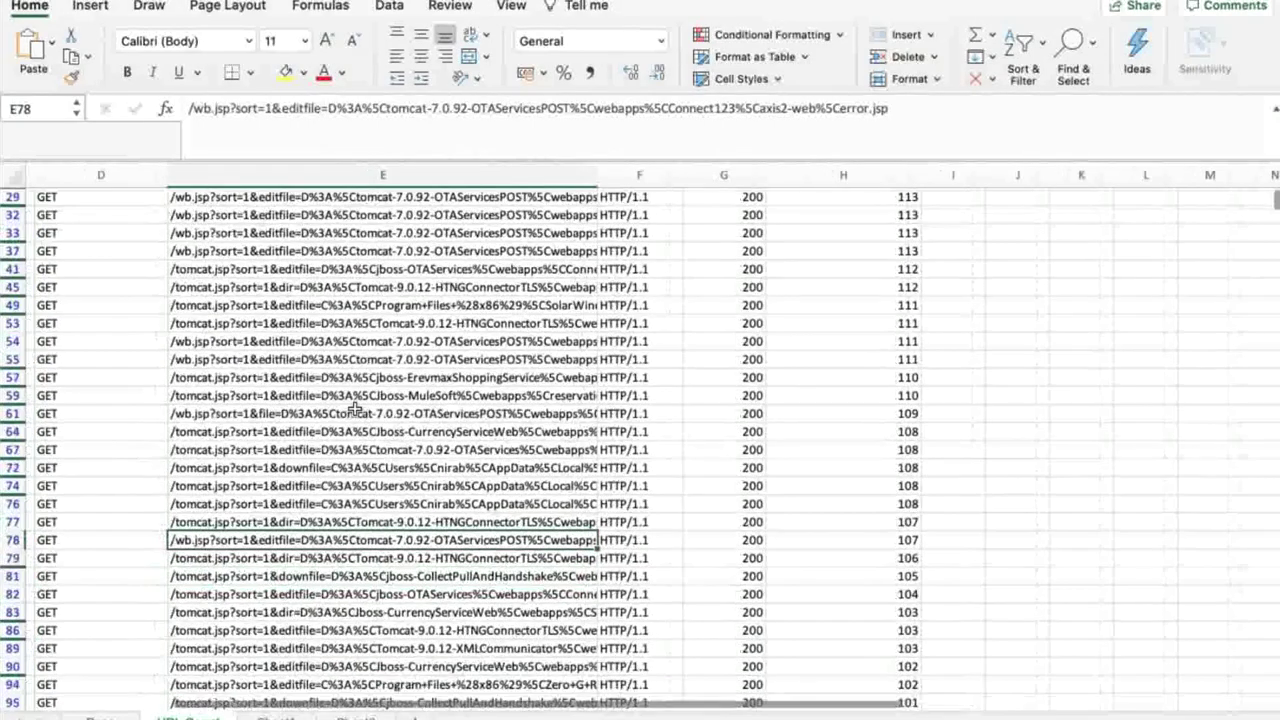
Inspect the wb.jsp file request in cell E61 and compare it with the surrounding tomcat.jsp and wb.jsp requests
{"action": "left_click", "coordinate": [355, 411]}
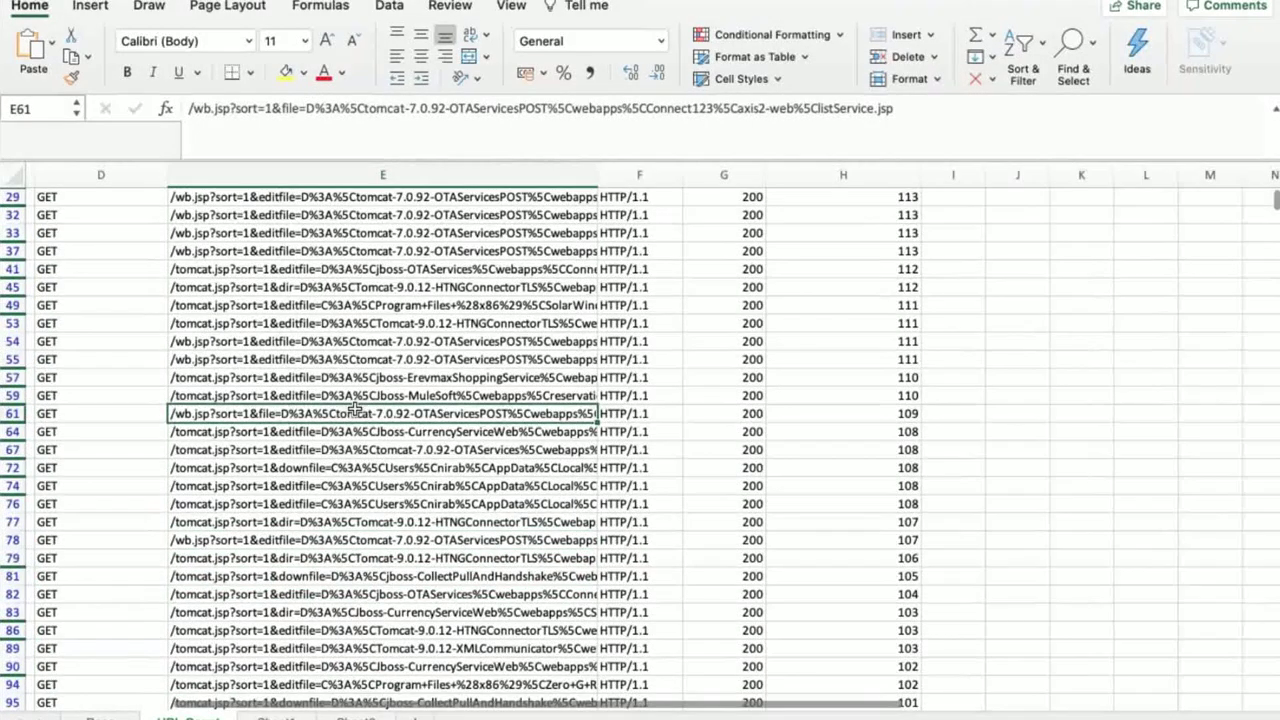
{"action": "scroll", "coordinate": [372, 481], "scroll_direction": "down", "scroll_amount": 1}
{"action": "scroll", "coordinate": [371, 481], "scroll_direction": "down", "scroll_amount": 3}
{"action": "scroll", "coordinate": [371, 481], "scroll_direction": "left", "scroll_amount": 1}
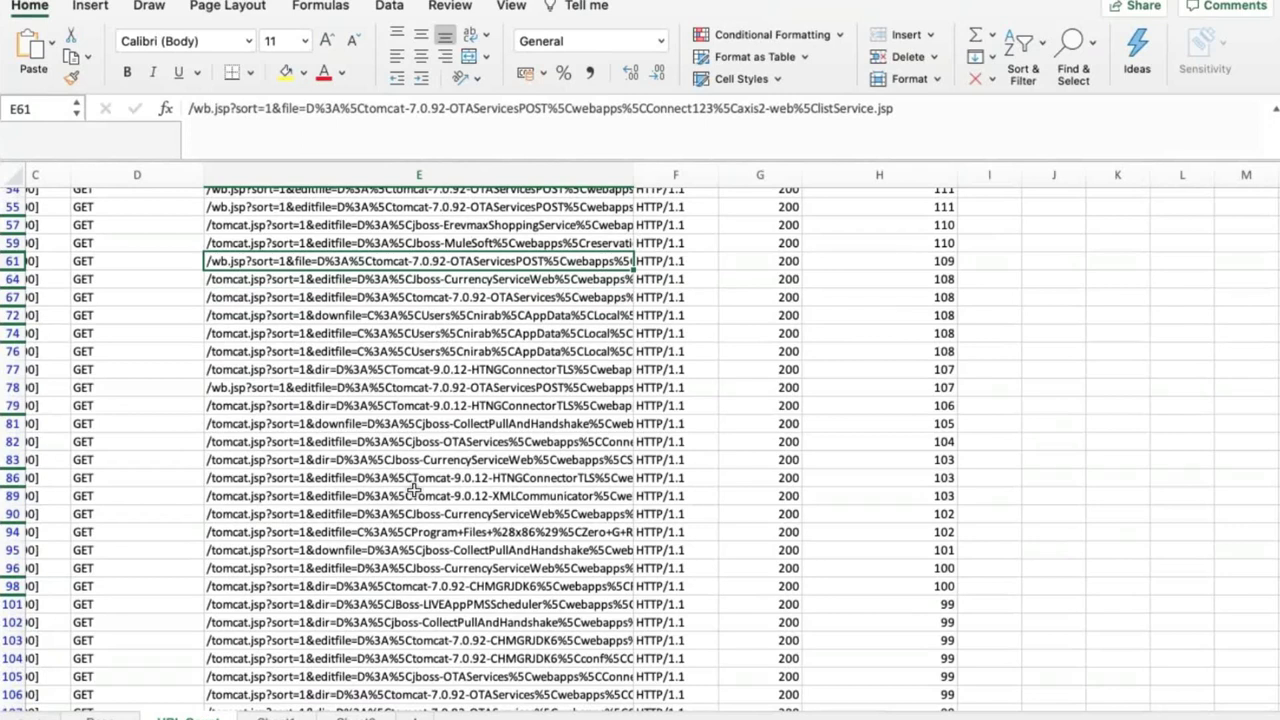
{"action": "scroll", "coordinate": [414, 487], "scroll_direction": "down", "scroll_amount": 1}
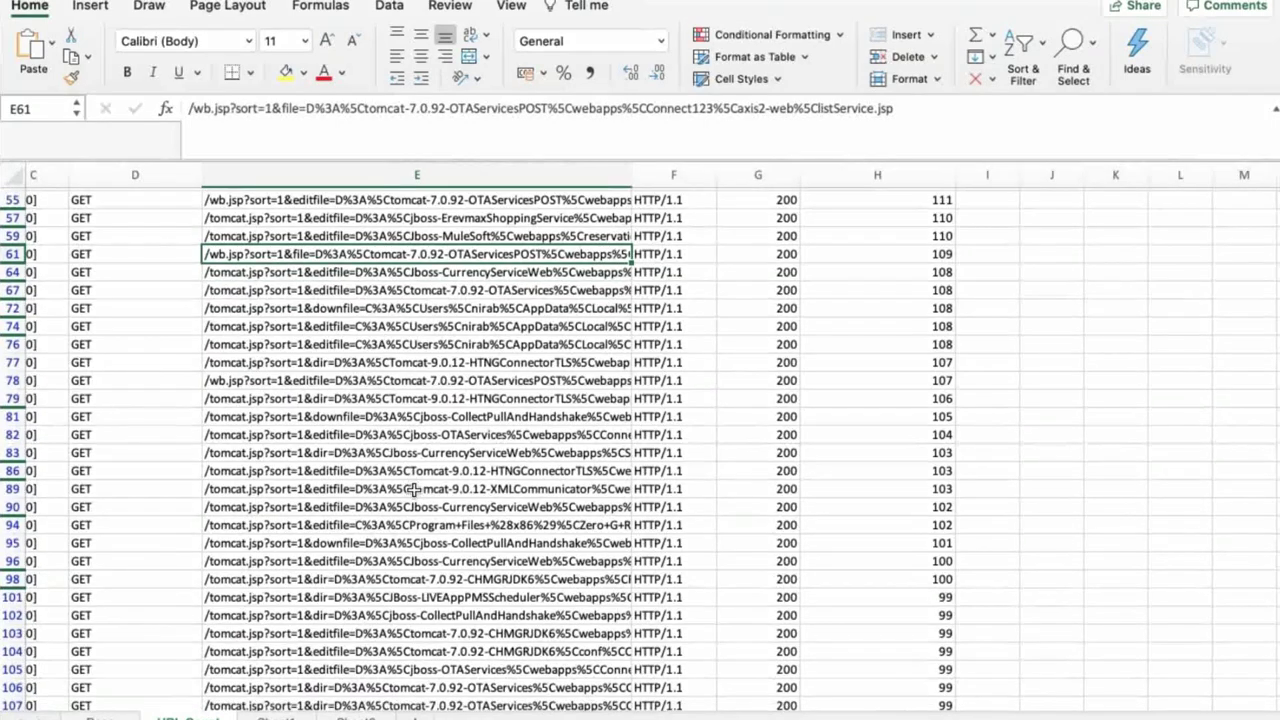
{"action": "scroll", "coordinate": [414, 489], "scroll_direction": "down", "scroll_amount": 3}
{"action": "scroll", "coordinate": [414, 489], "scroll_direction": "up", "scroll_amount": 10}
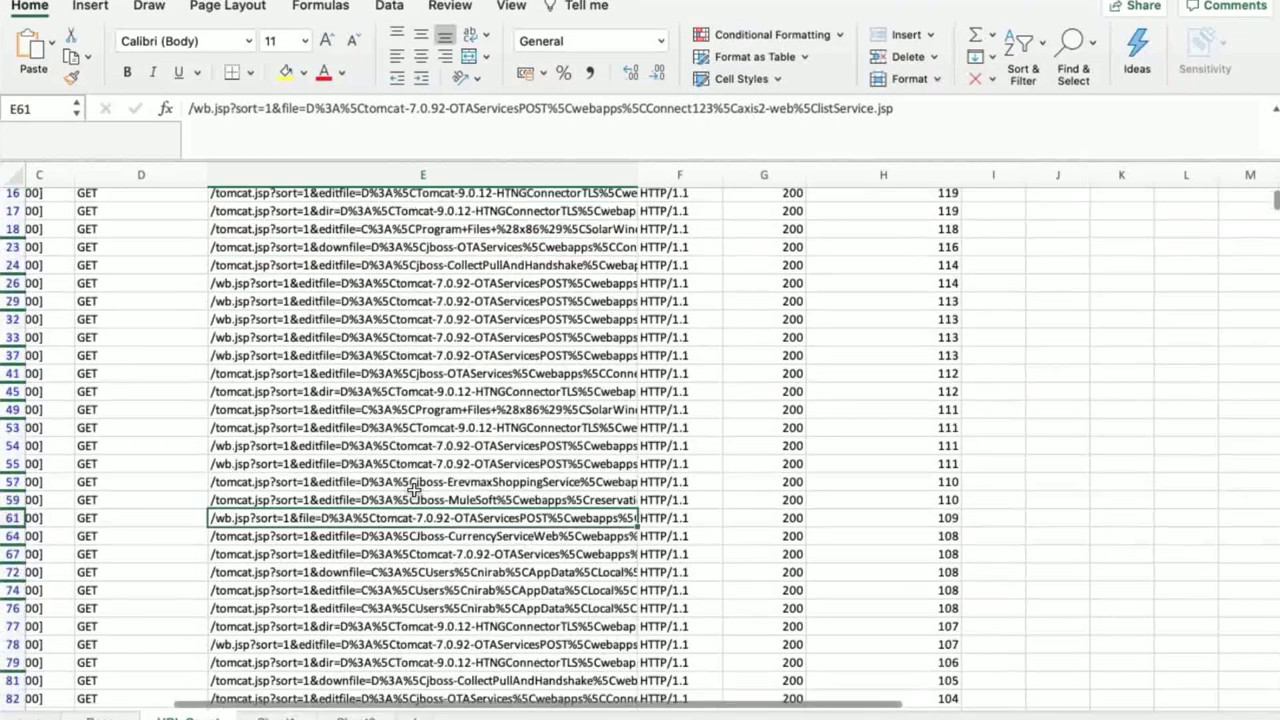
{"action": "scroll", "coordinate": [414, 489], "scroll_direction": "up", "scroll_amount": 1}
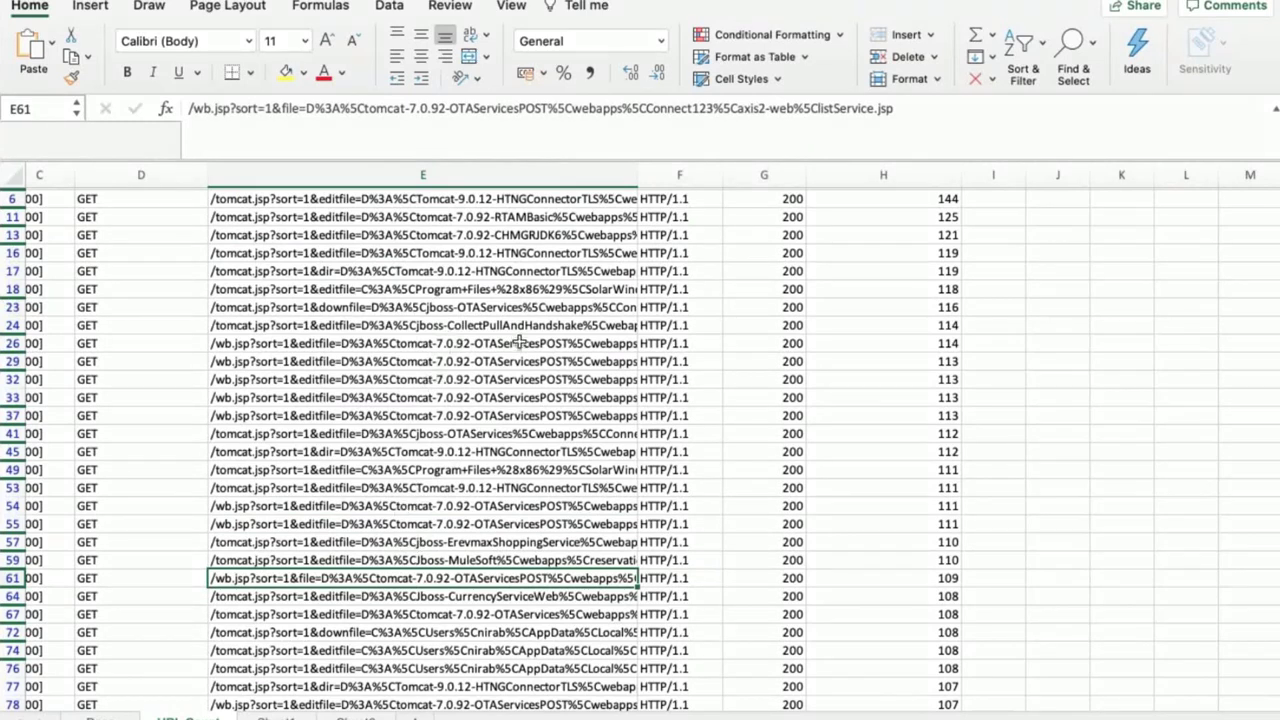
{"action": "scroll", "coordinate": [520, 343], "scroll_direction": "right", "scroll_amount": 2}
{"action": "scroll", "coordinate": [700, 350], "scroll_direction": "up", "scroll_amount": 2}
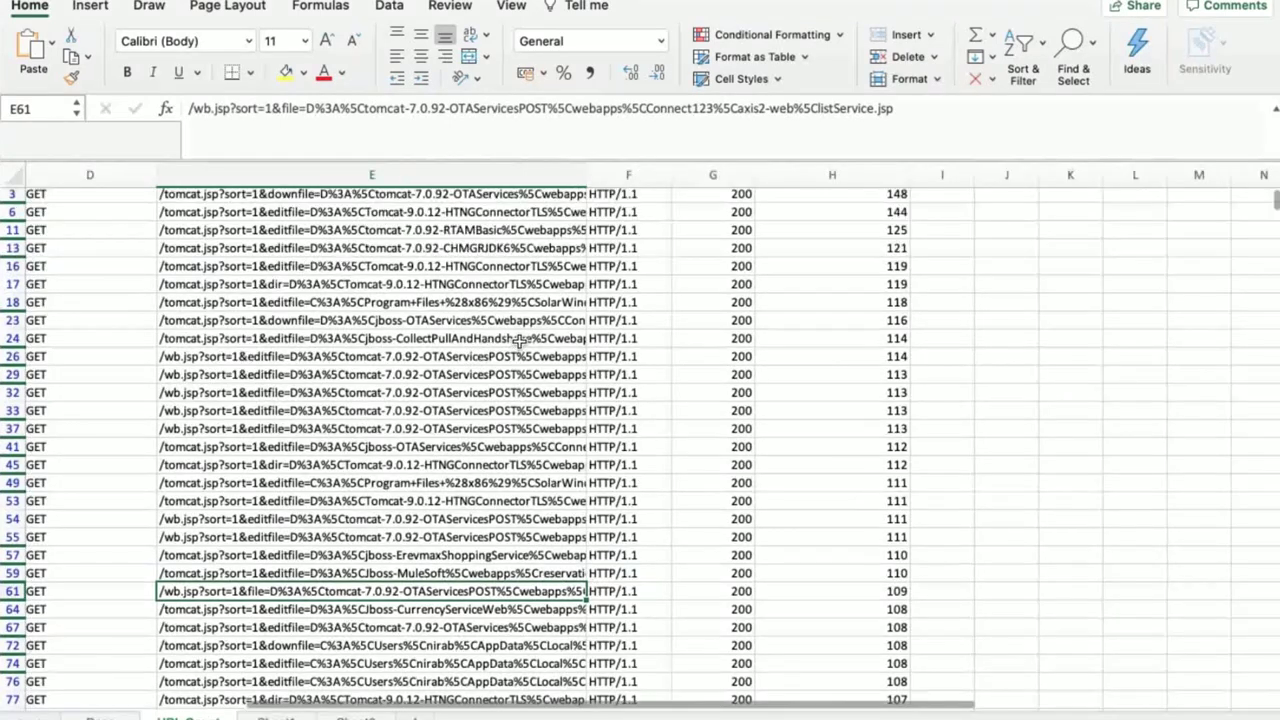
Review the URL character counts in column H from cell H24 downwards
{"action": "left_click", "coordinate": [843, 357]}
{"action": "scroll", "coordinate": [843, 357], "scroll_direction": "down", "scroll_amount": 5}
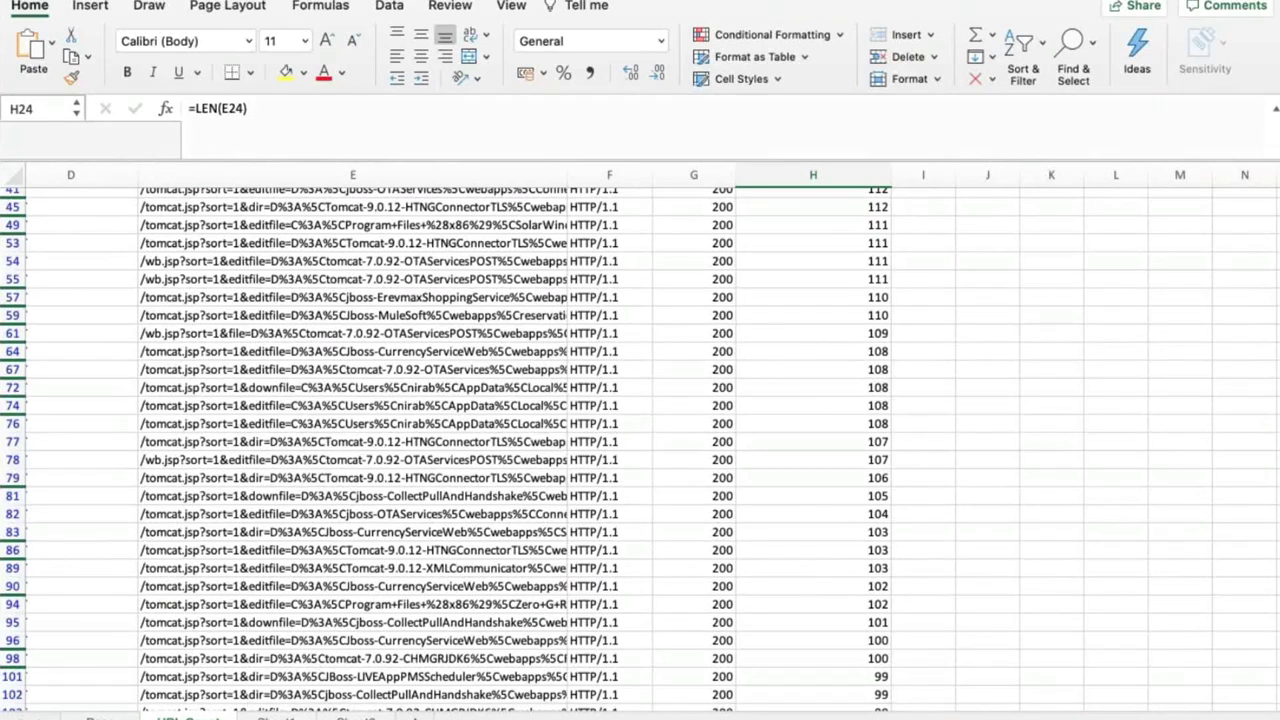
{"action": "scroll", "coordinate": [640, 440], "scroll_direction": "up", "scroll_amount": 2}
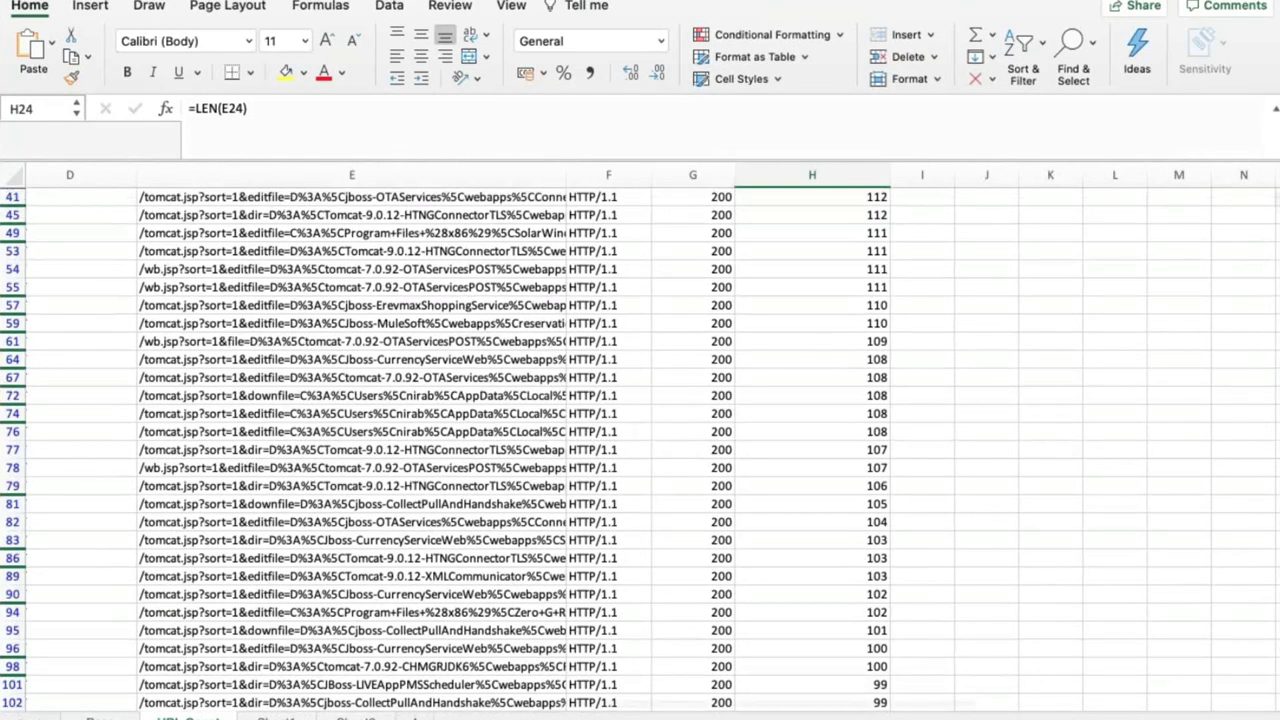
Copy the source IP address 185.96.210.192 of the suspicious requests from cell A33
{"action": "scroll", "coordinate": [640, 440], "scroll_direction": "left", "scroll_amount": 2}
{"action": "scroll", "coordinate": [335, 335], "scroll_direction": "up", "scroll_amount": 2}
{"action": "scroll", "coordinate": [335, 335], "scroll_direction": "left", "scroll_amount": 1}
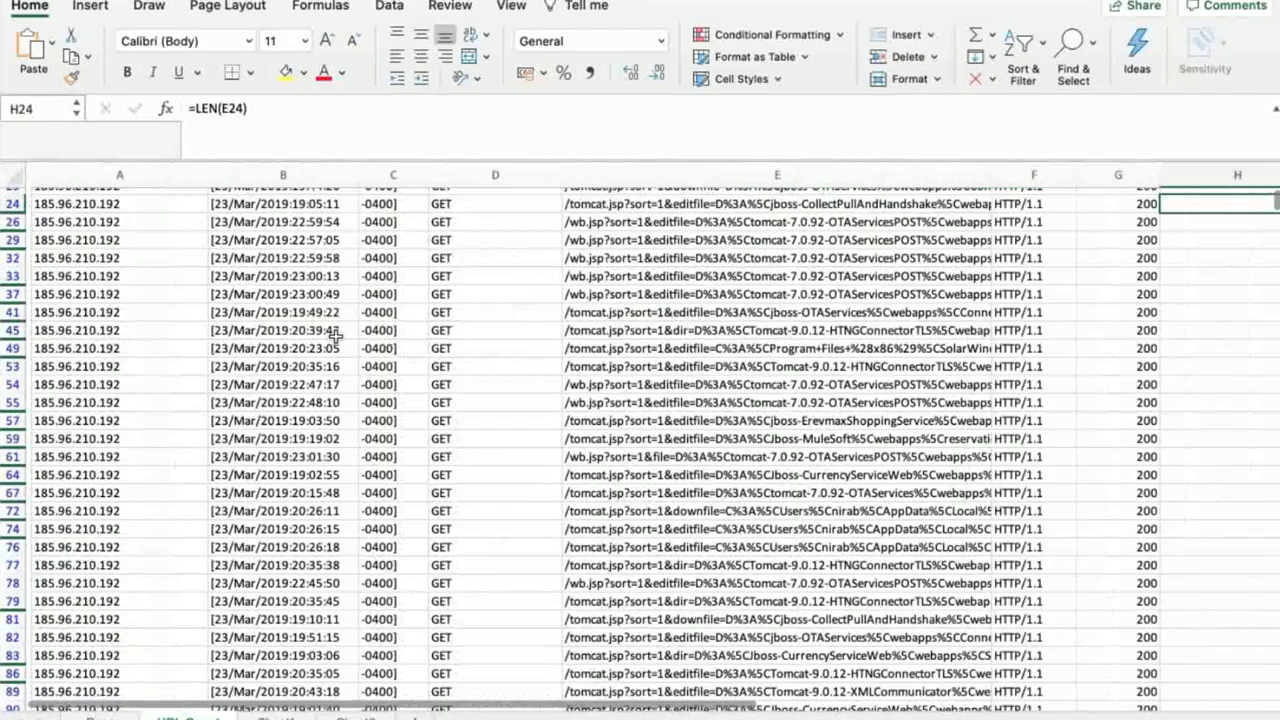
{"action": "left_click", "coordinate": [100, 276]}
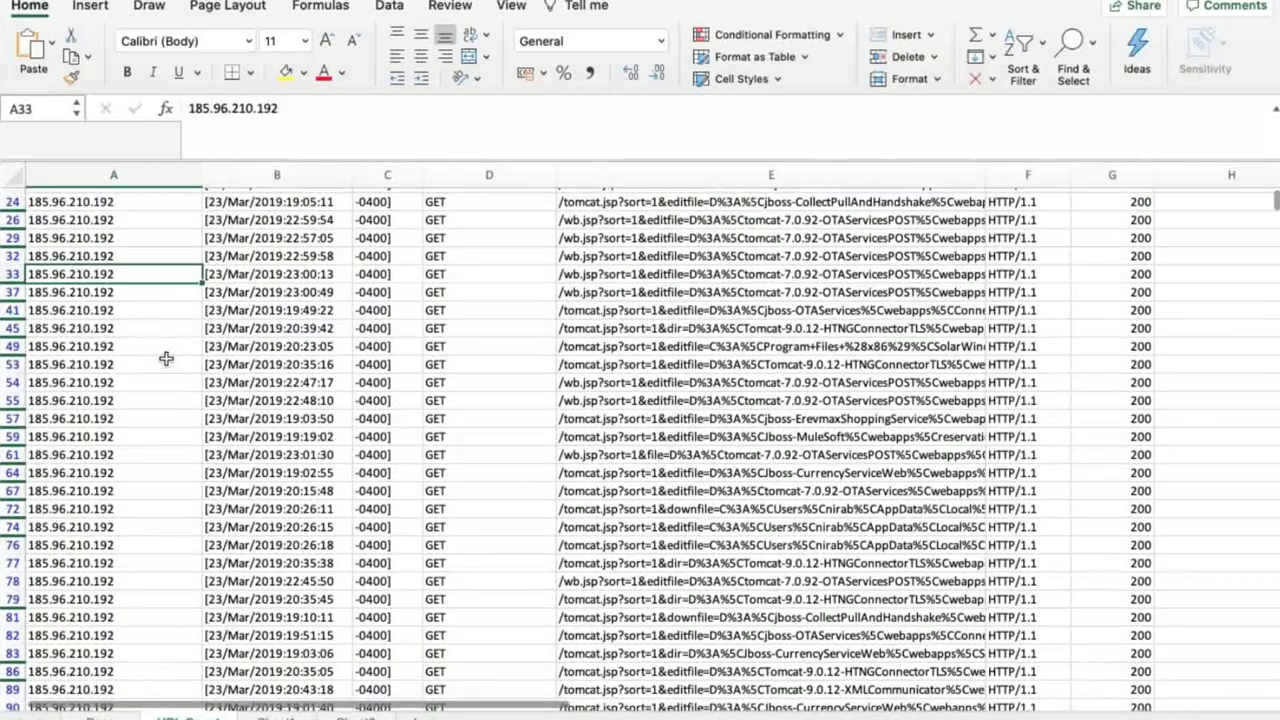
{"action": "scroll", "coordinate": [166, 358], "scroll_direction": "down", "scroll_amount": 2}
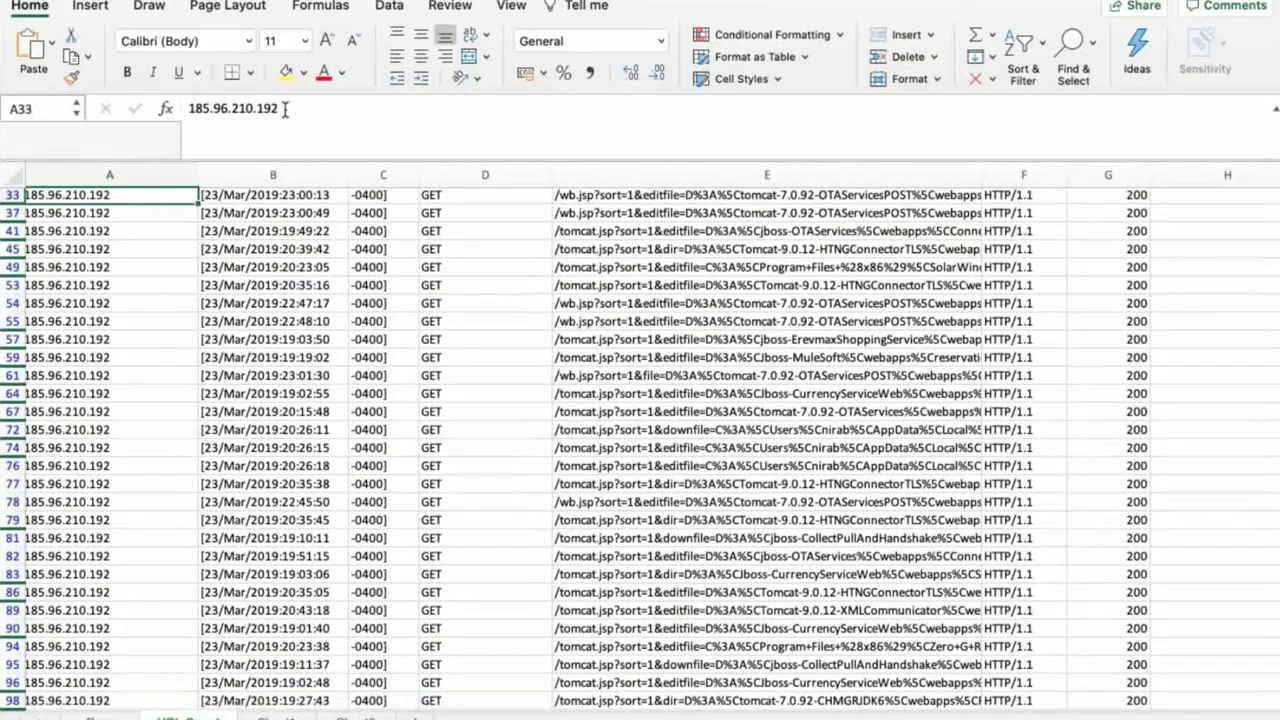
{"action": "left_click_drag", "start_coordinate": [280, 108], "coordinate": [190, 110]}
{"action": "key", "text": "ctrl+c"}
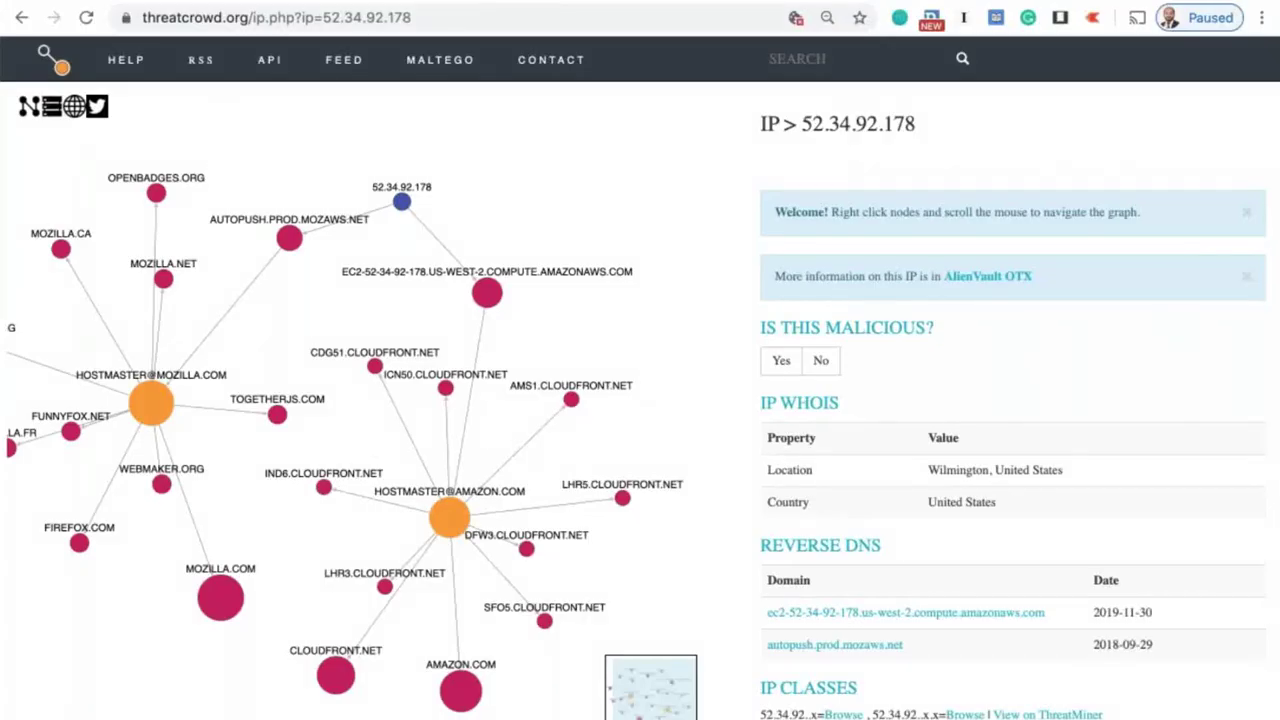
Look up 185.96.210.192 on threatcrowd.org in Chrome and check how users have voted on whether it is malicious
{"action": "left_click", "coordinate": [806, 56]}
{"action": "key", "text": "ctrl+v"}
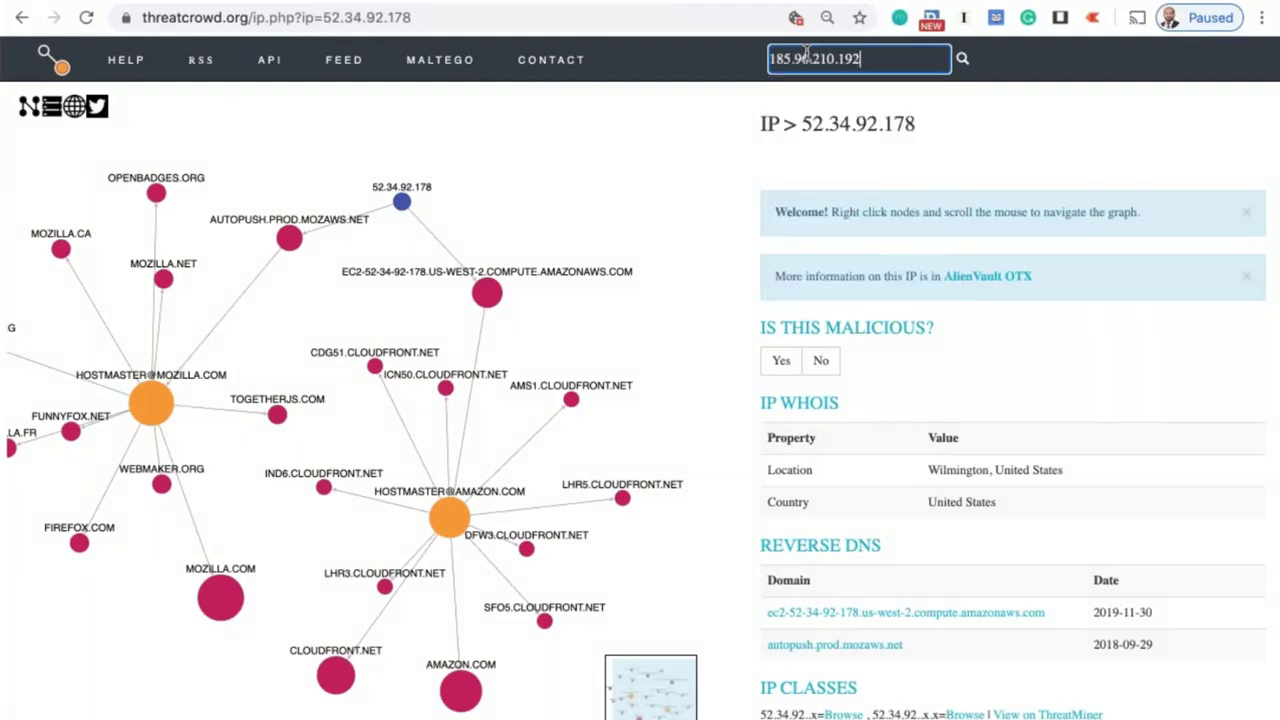
{"action": "key", "text": "Return"}
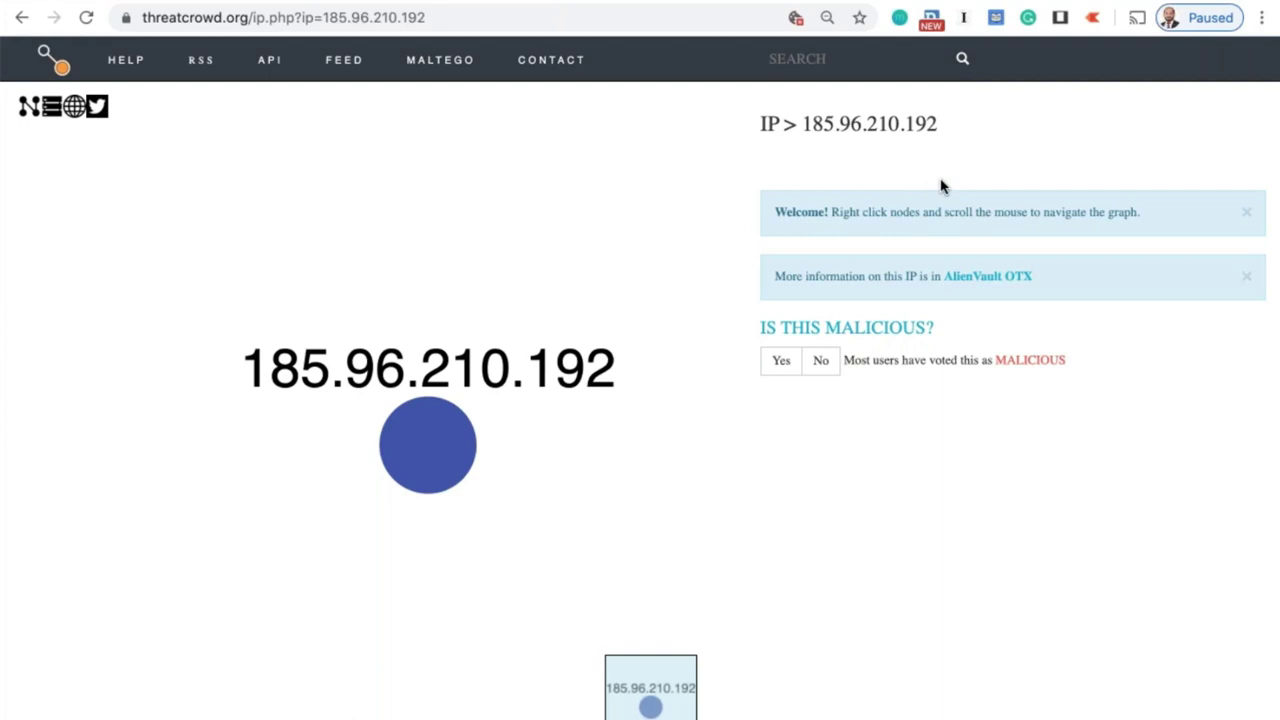
{"action": "double_click", "coordinate": [1034, 362]}
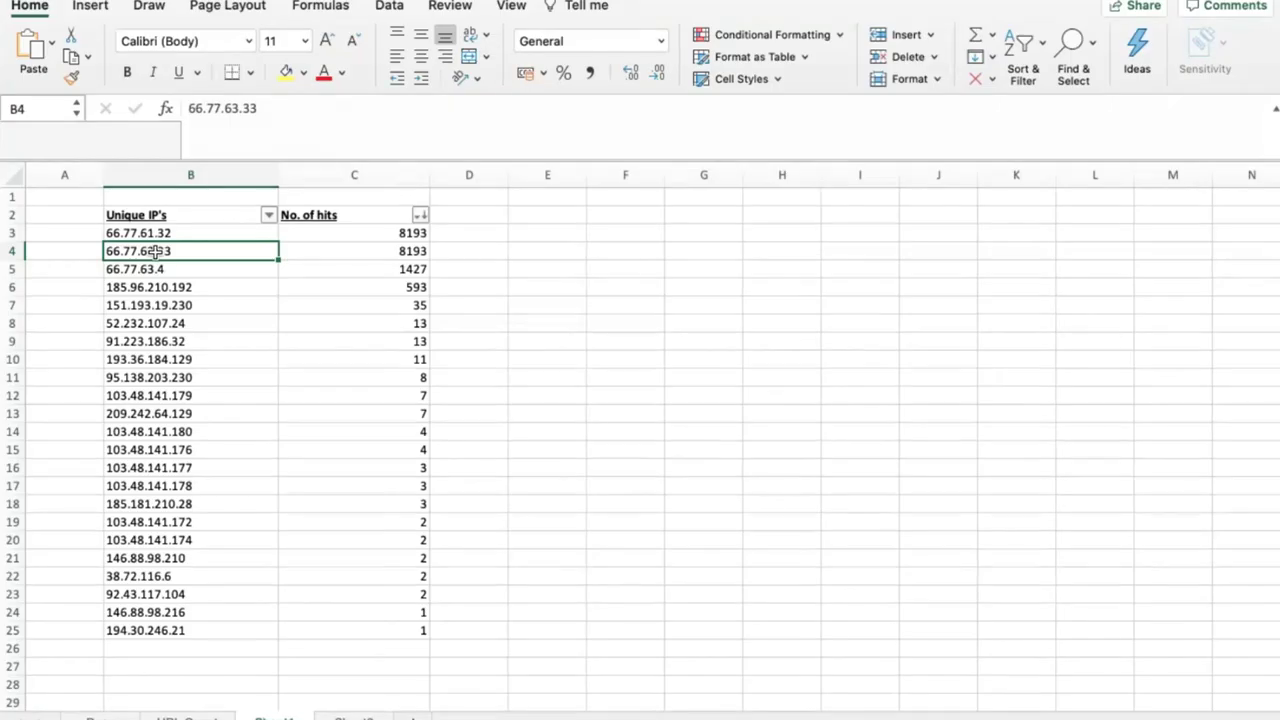
Switch to the unique IPs sheet in Excel and inspect the COUNTIF formula in the No. of hits cell C3
{"action": "left_click", "coordinate": [354, 232]}
{"action": "left_click_drag", "start_coordinate": [188, 108], "coordinate": [412, 108]}
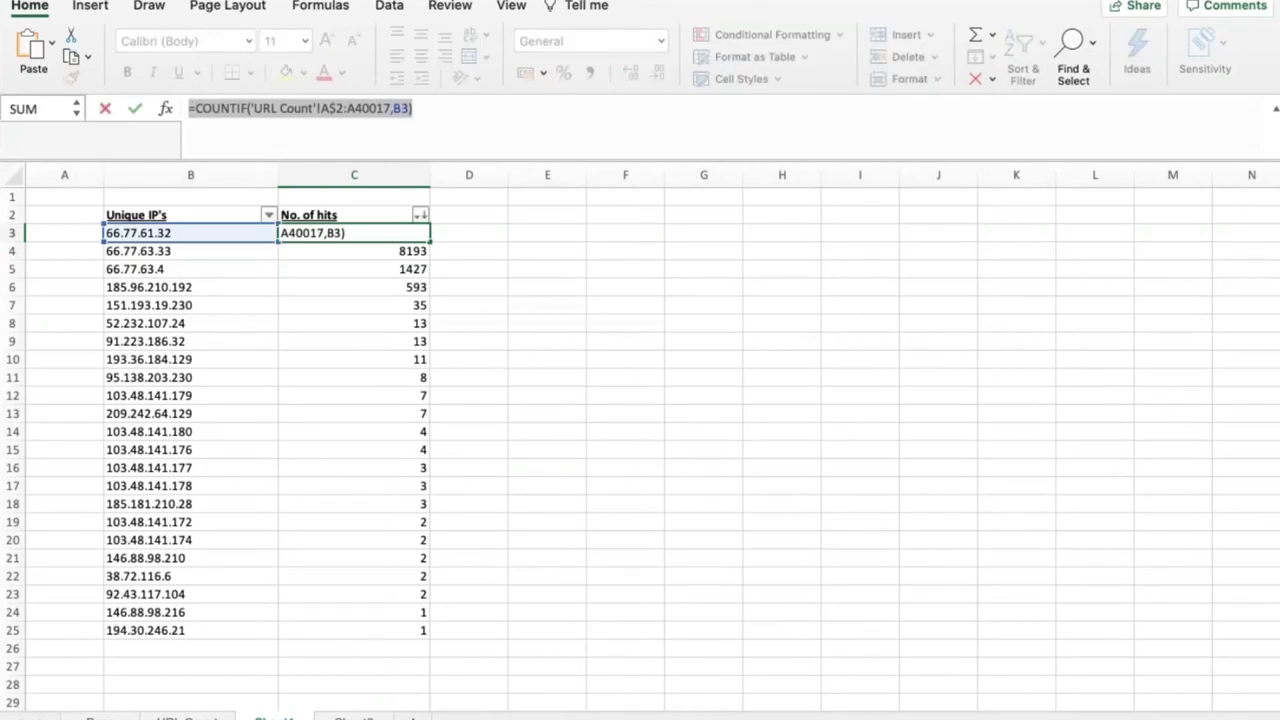
{"action": "type", "text": "="}
{"action": "left_click", "coordinate": [306, 287]}
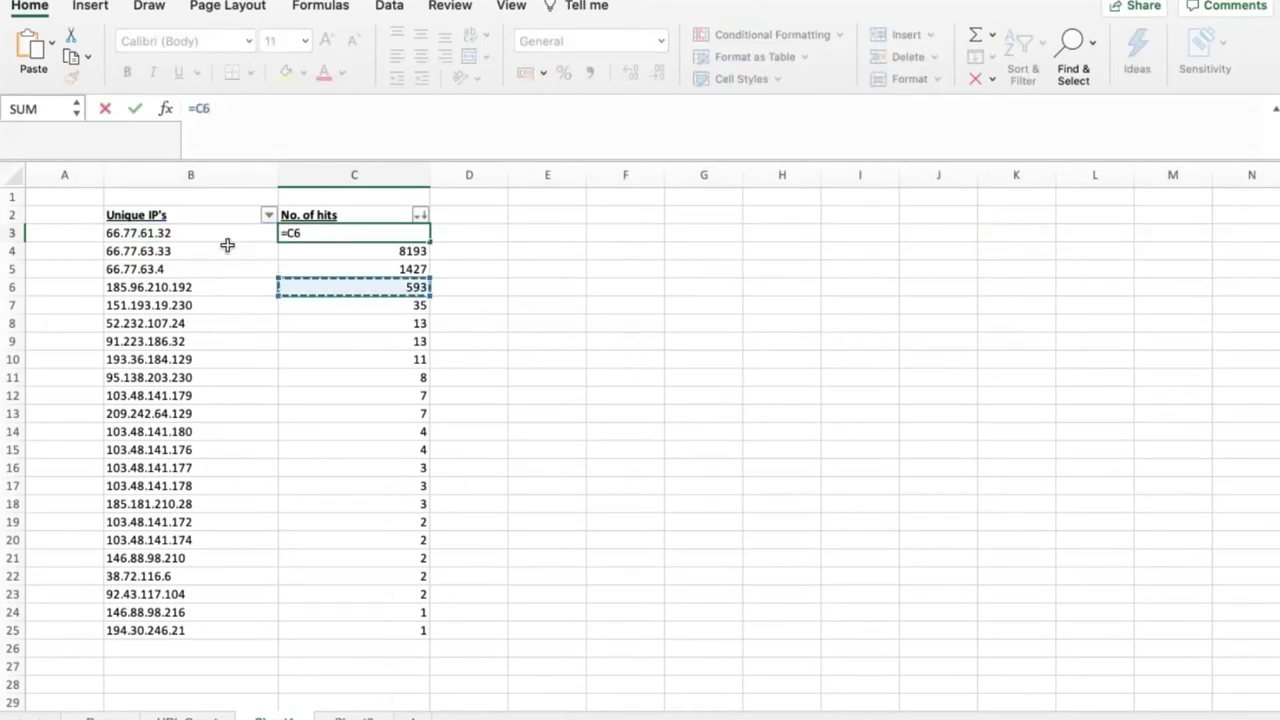
{"action": "key", "text": "Escape"}
Highlight the three IP addresses with the most hits together with their counts, range B3:C5
{"action": "key", "text": "Left"}
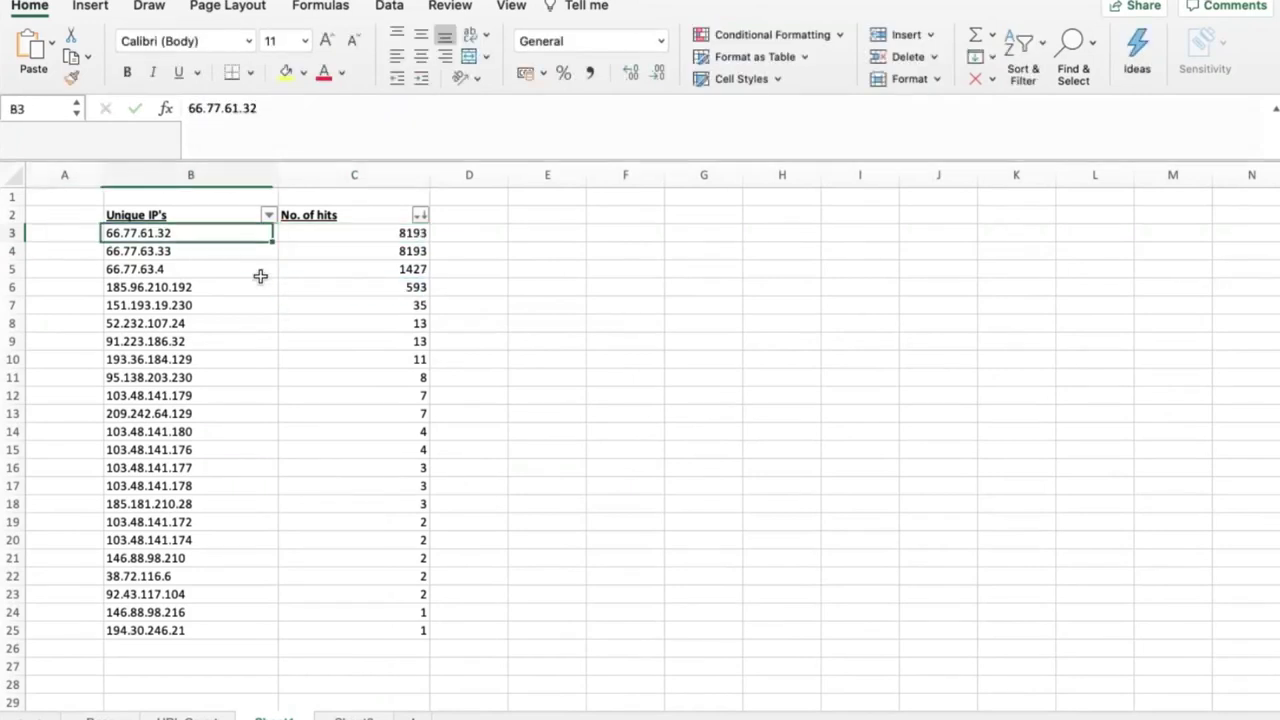
{"action": "key", "text": "shift+Right"}
{"action": "key", "text": "shift+Down"}
{"action": "key", "text": "shift+Down"}
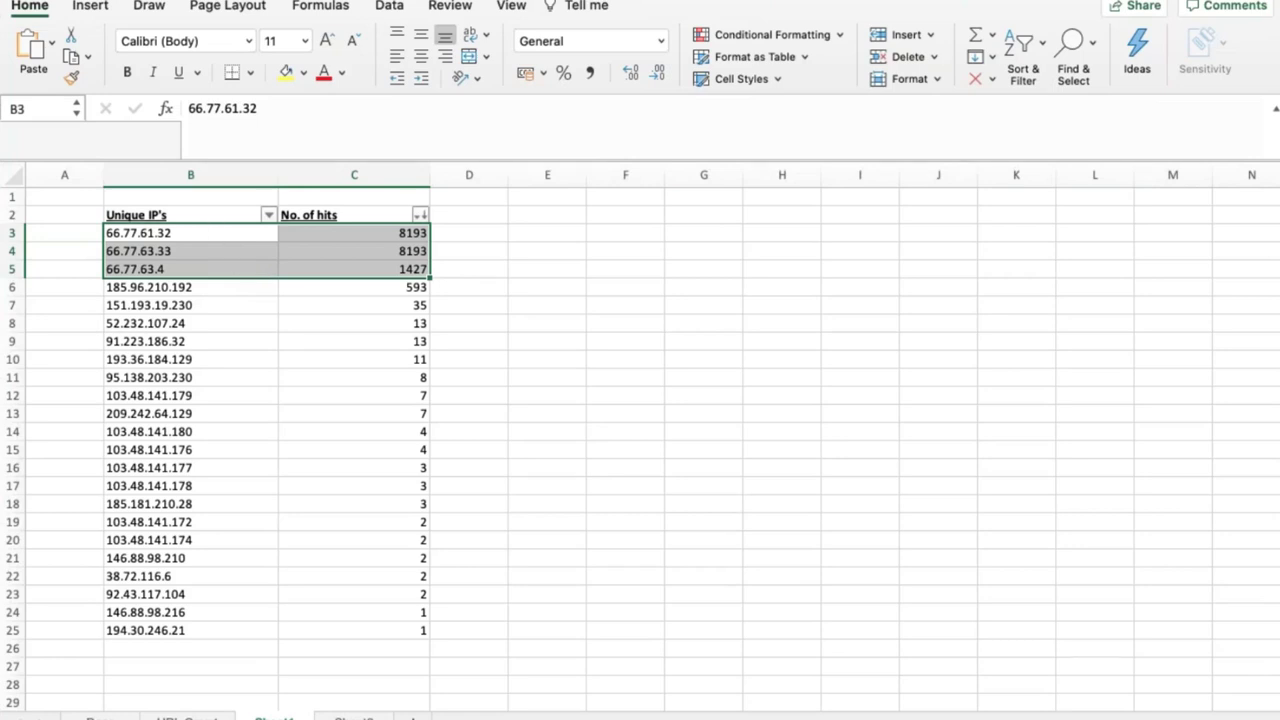
{"action": "left_click", "coordinate": [190, 233]}
{"action": "left_click_drag", "start_coordinate": [280, 108], "coordinate": [170, 108]}
{"action": "key", "text": "super+c"}
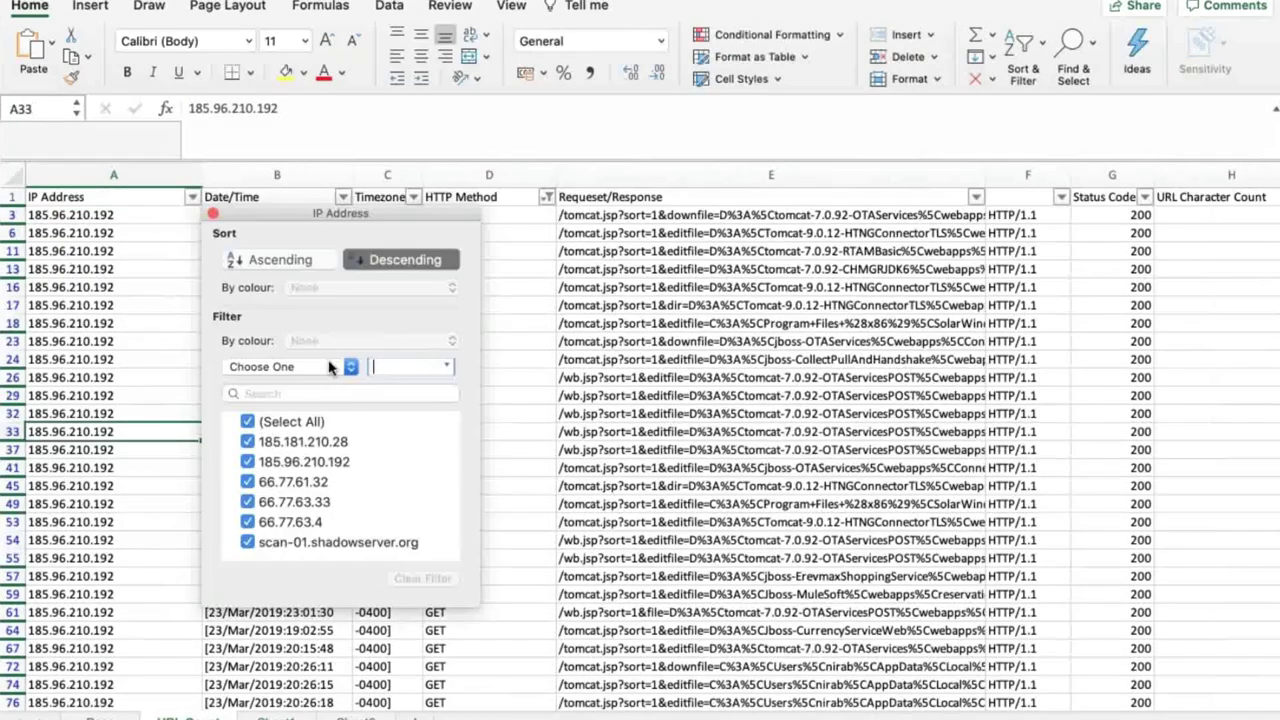
Filter the IP Address column of the URL Count sheet to 66.77.61.32 and inspect the /index.html request in cell E4047
{"action": "left_click", "coordinate": [250, 421]}
{"action": "key", "text": "super+v"}
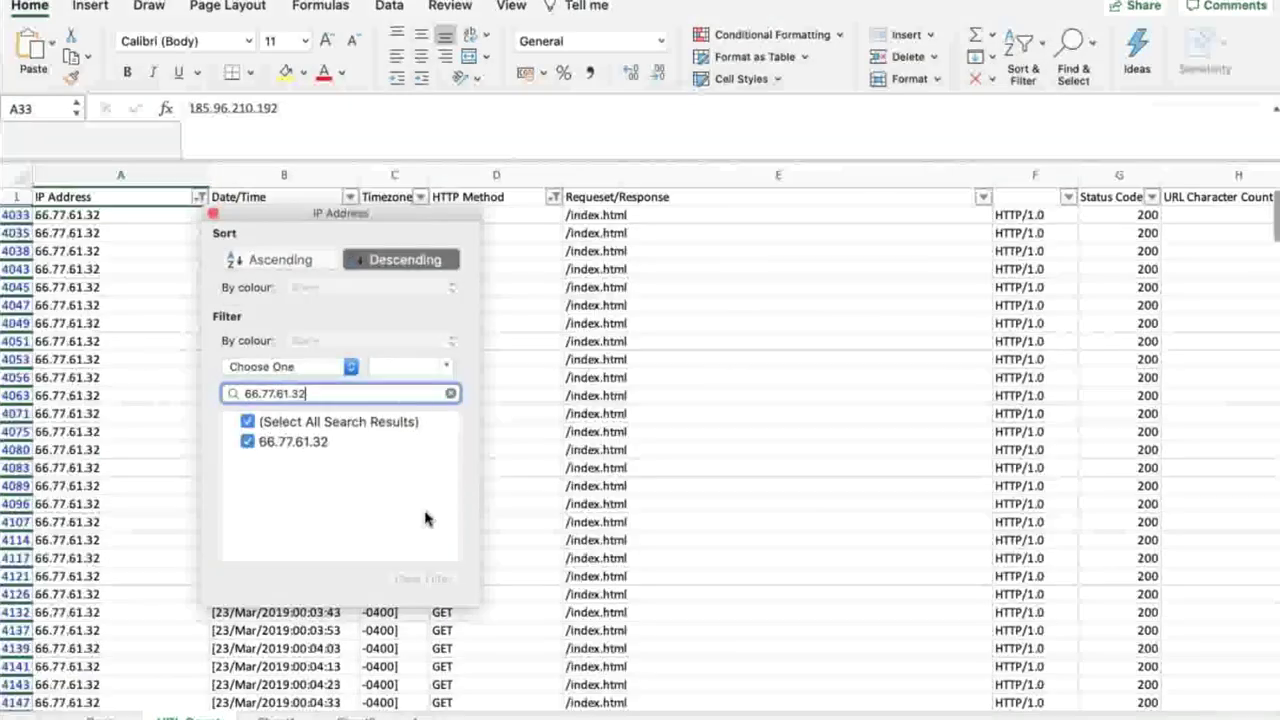
{"action": "left_click", "coordinate": [679, 304]}
{"action": "left_click", "coordinate": [679, 304]}
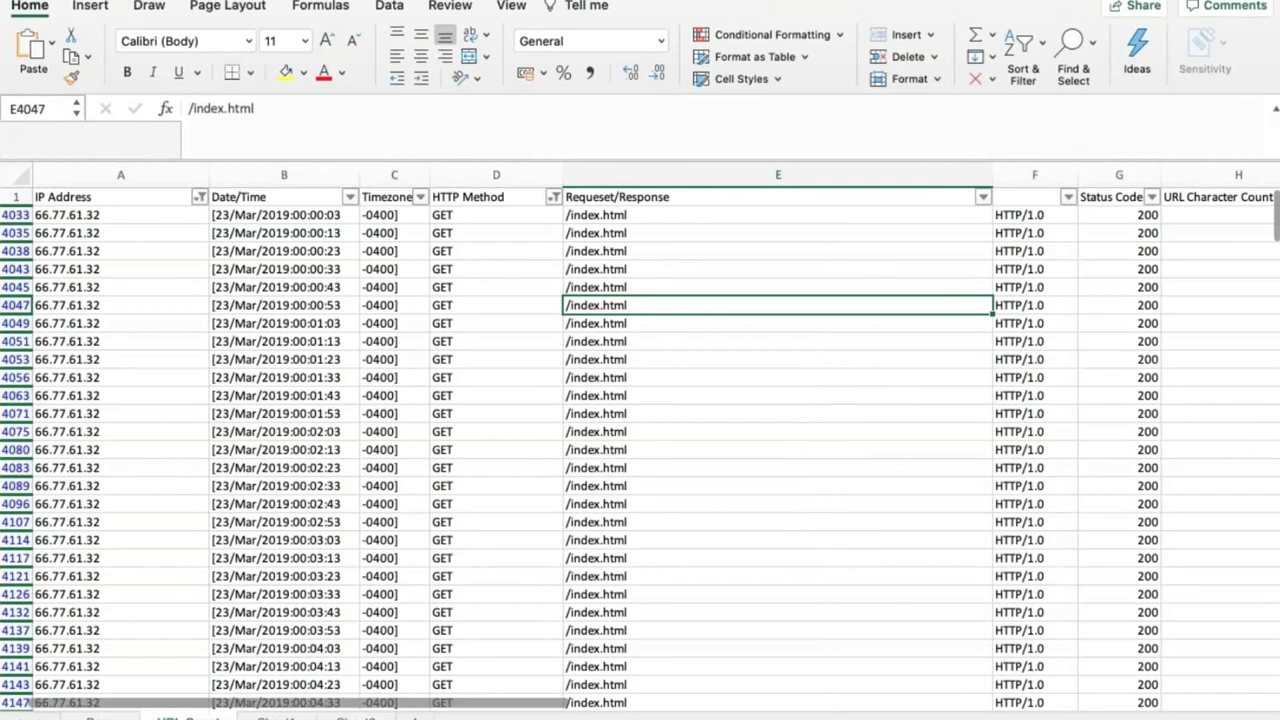
Return to the unique IPs sheet and inspect the COUNTIF formulas for the hit counts in cells C6 and C5
{"action": "left_click", "coordinate": [275, 718]}
{"action": "left_click", "coordinate": [189, 286]}
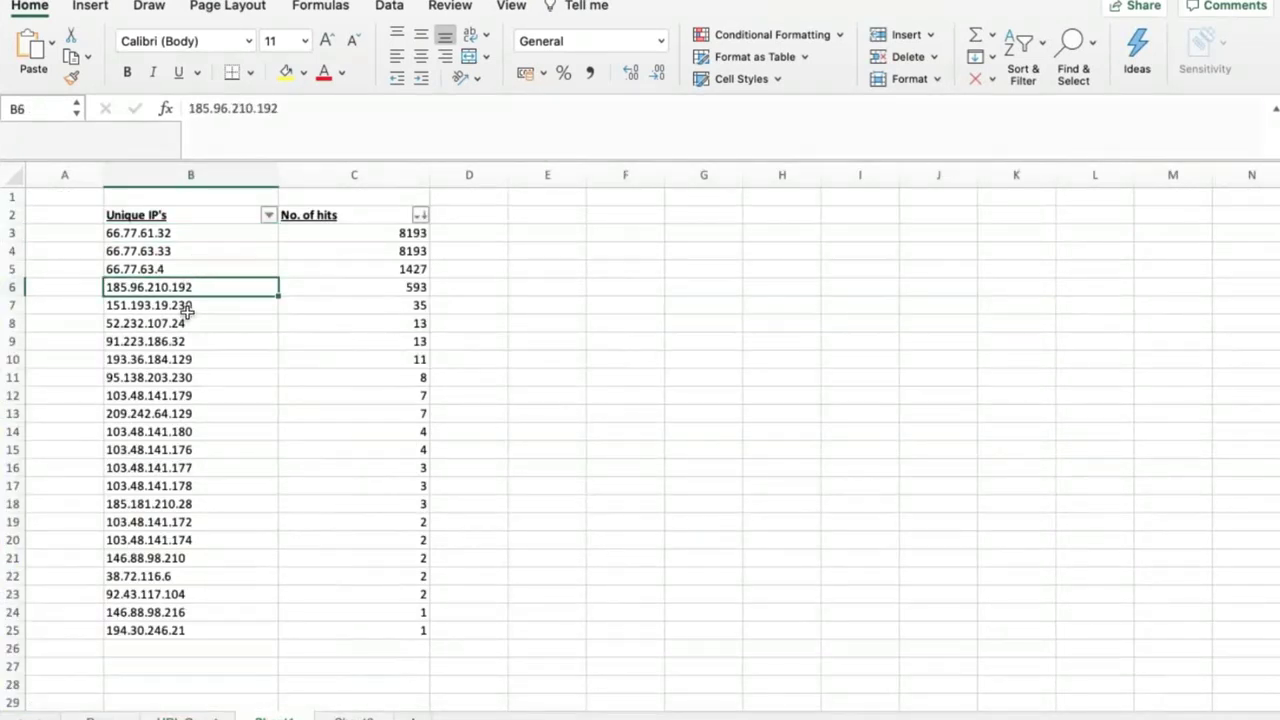
{"action": "left_click", "coordinate": [188, 310]}
{"action": "left_click", "coordinate": [178, 287]}
{"action": "left_click", "coordinate": [339, 285]}
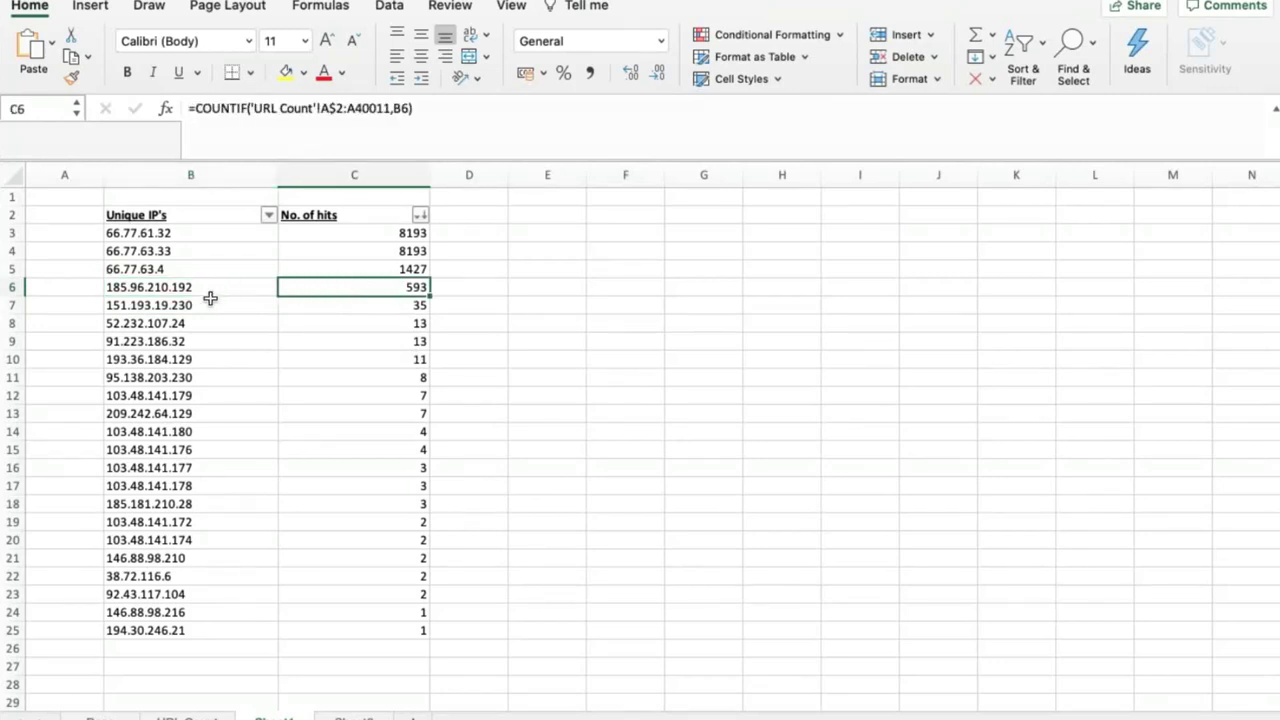
{"action": "left_click", "coordinate": [194, 307]}
{"action": "key", "text": "Right"}
{"action": "key", "text": "Up"}
{"action": "key", "text": "Up"}
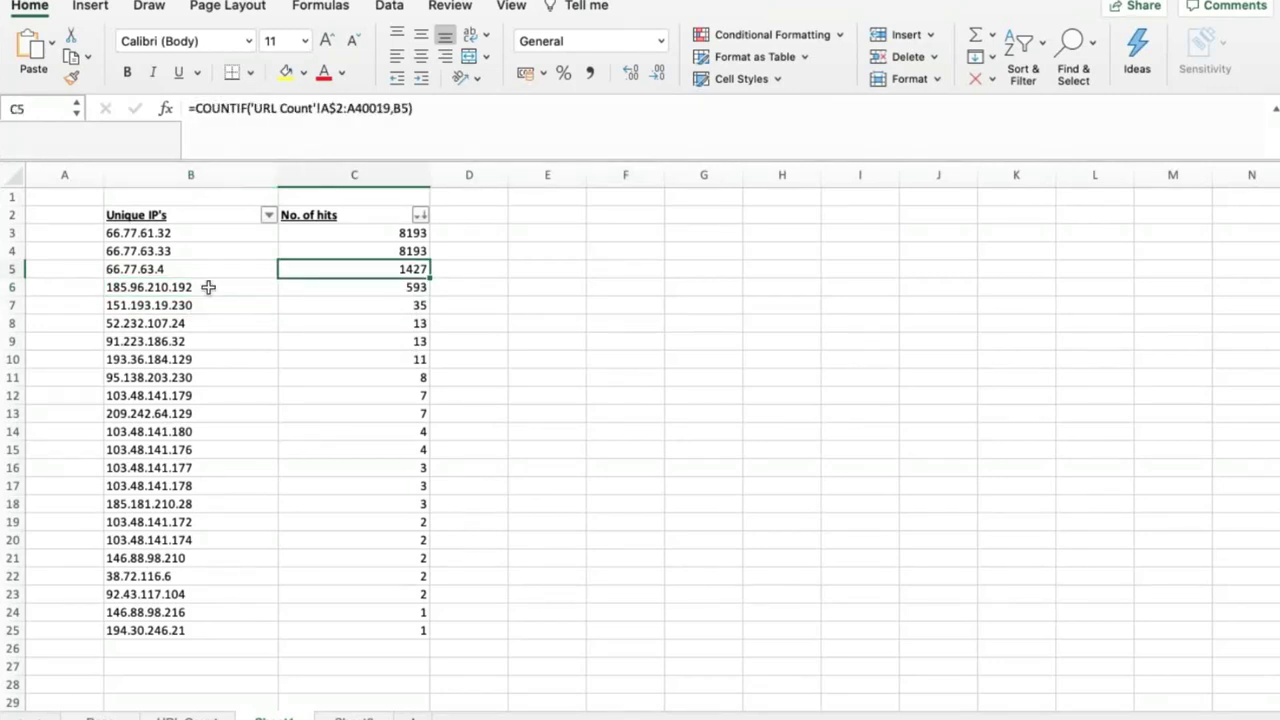
Take the IP address 185.96.210.192 from cell B6 and filter the IP Address column of the URL Count sheet to it
{"action": "left_click", "coordinate": [208, 287]}
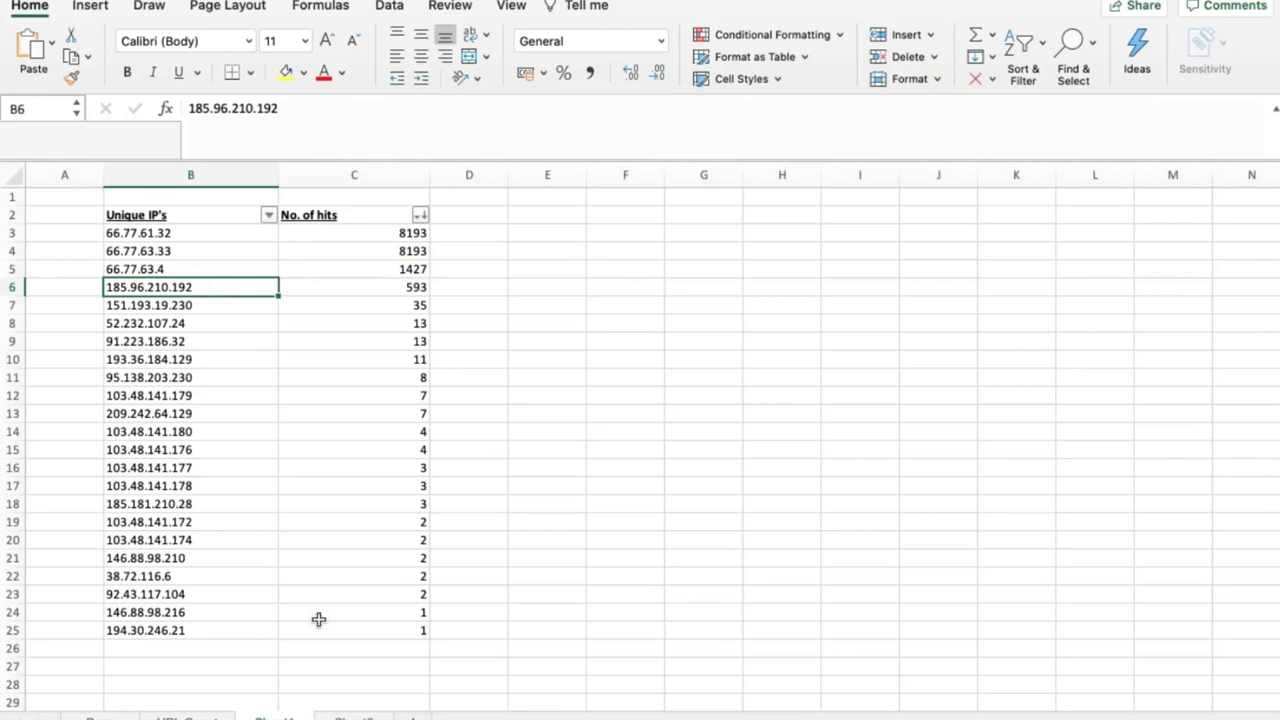
{"action": "left_click", "coordinate": [187, 718]}
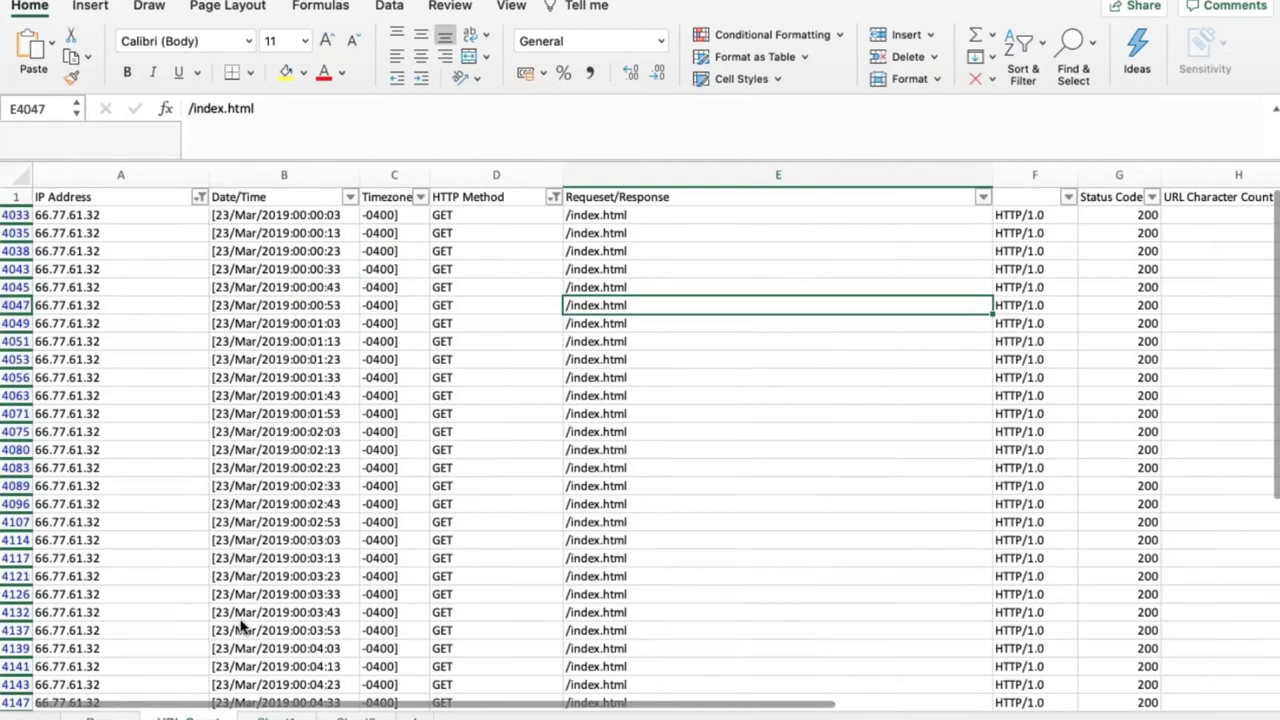
{"action": "right_click", "coordinate": [632, 380]}
{"action": "left_click", "coordinate": [199, 197]}
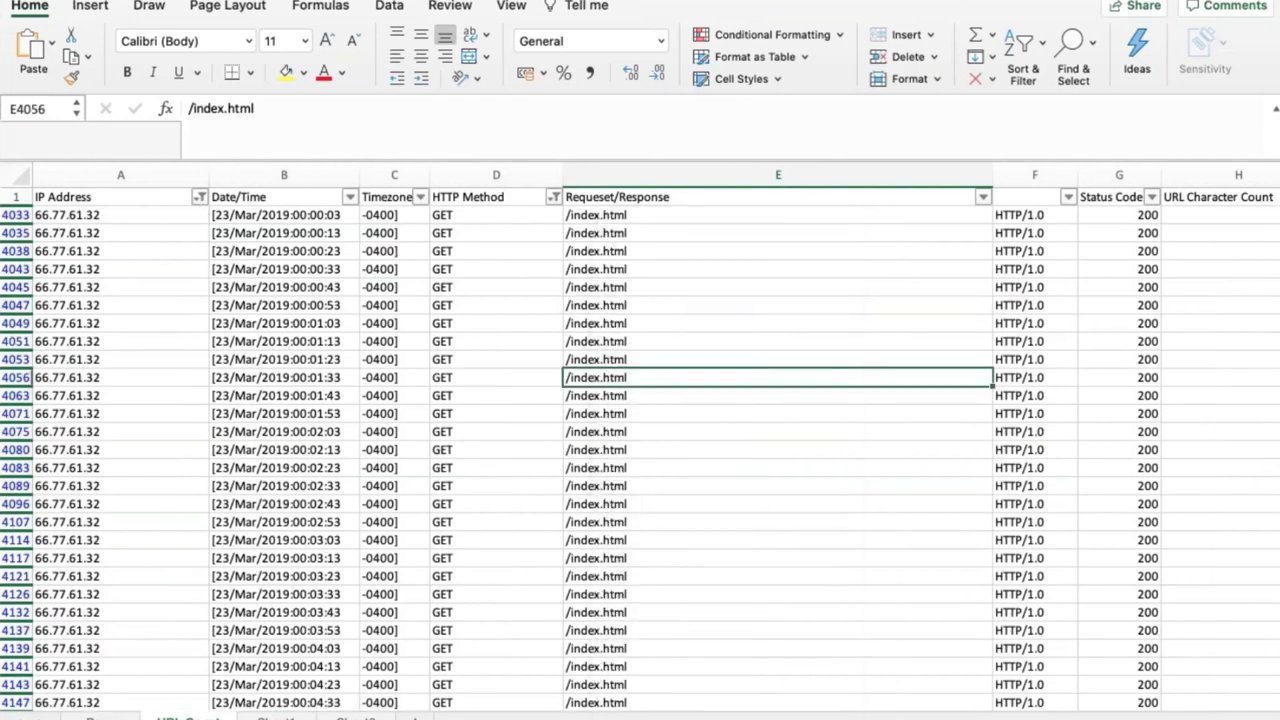
{"action": "left_click", "coordinate": [199, 197]}
{"action": "left_click", "coordinate": [254, 471]}
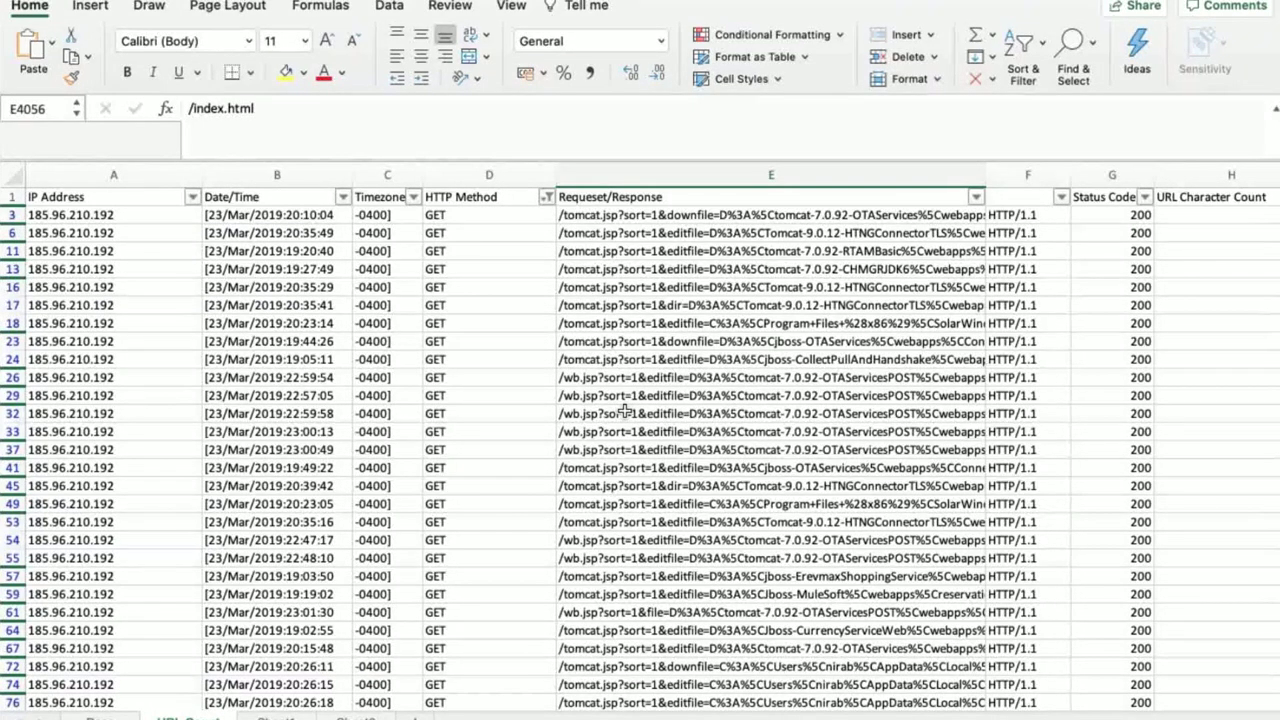
Inspect the /wb.jsp request in cell E26 and the URL Character Count values of the filtered requests
{"action": "left_click", "coordinate": [676, 372]}
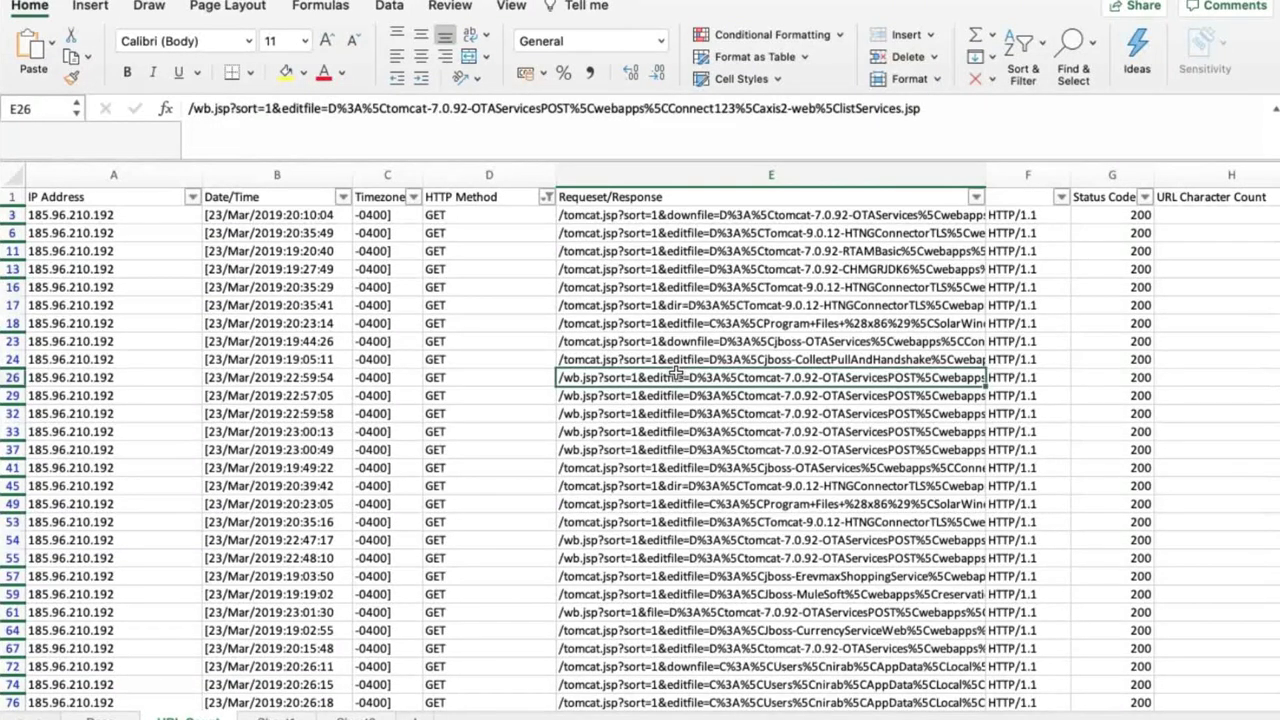
{"action": "scroll", "coordinate": [676, 372], "scroll_direction": "right", "scroll_amount": 2}
{"action": "scroll", "coordinate": [676, 372], "scroll_direction": "right", "scroll_amount": 5}
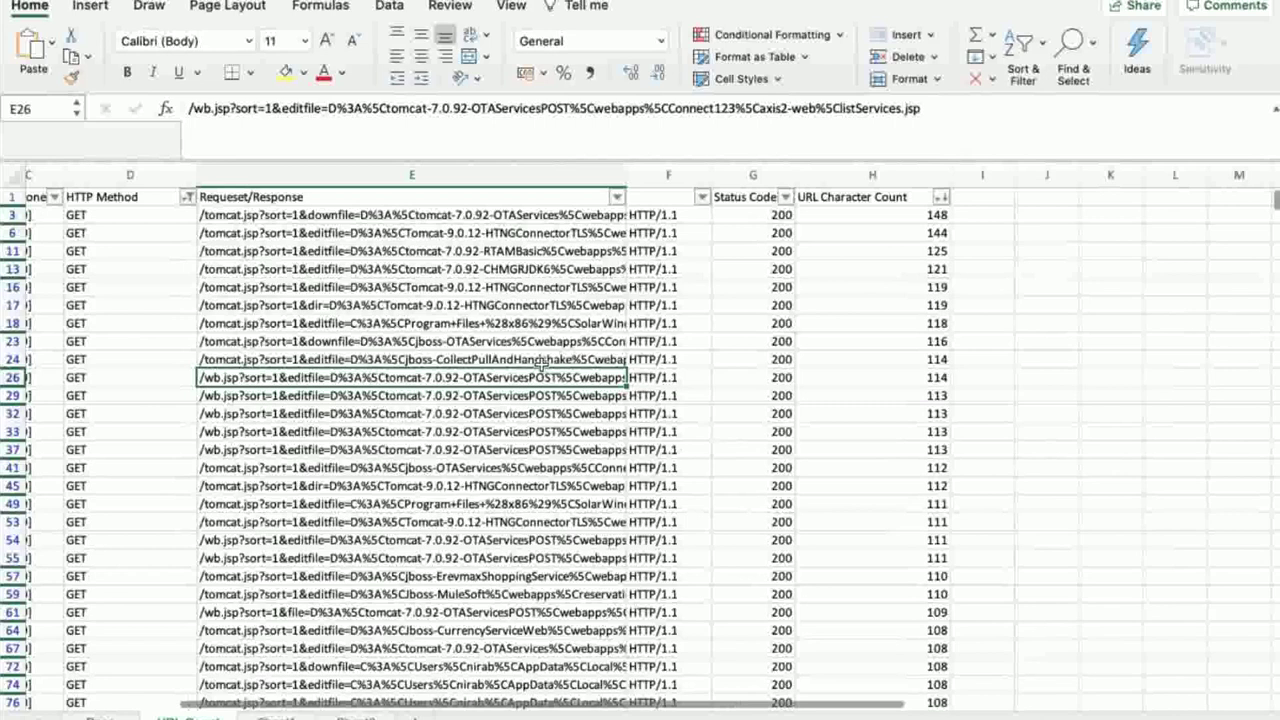
{"action": "scroll", "coordinate": [794, 320], "scroll_direction": "left", "scroll_amount": 3}
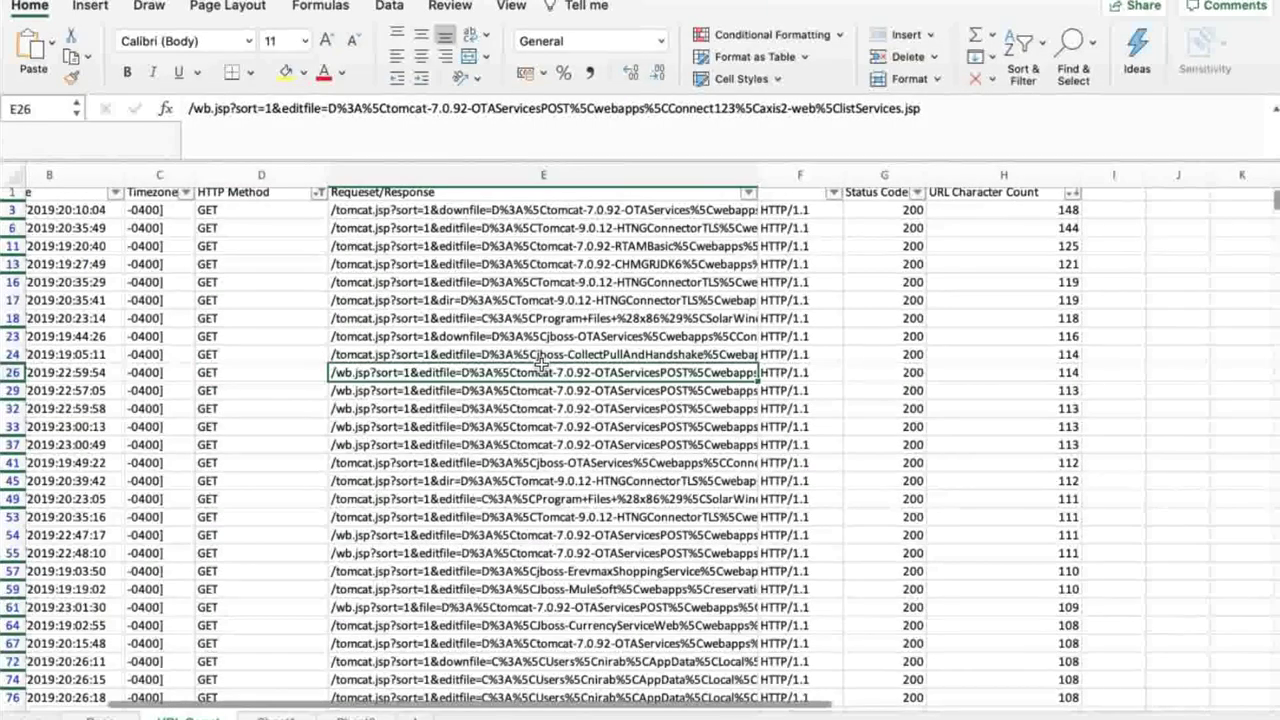
{"action": "scroll", "coordinate": [540, 364], "scroll_direction": "down", "scroll_amount": 1}
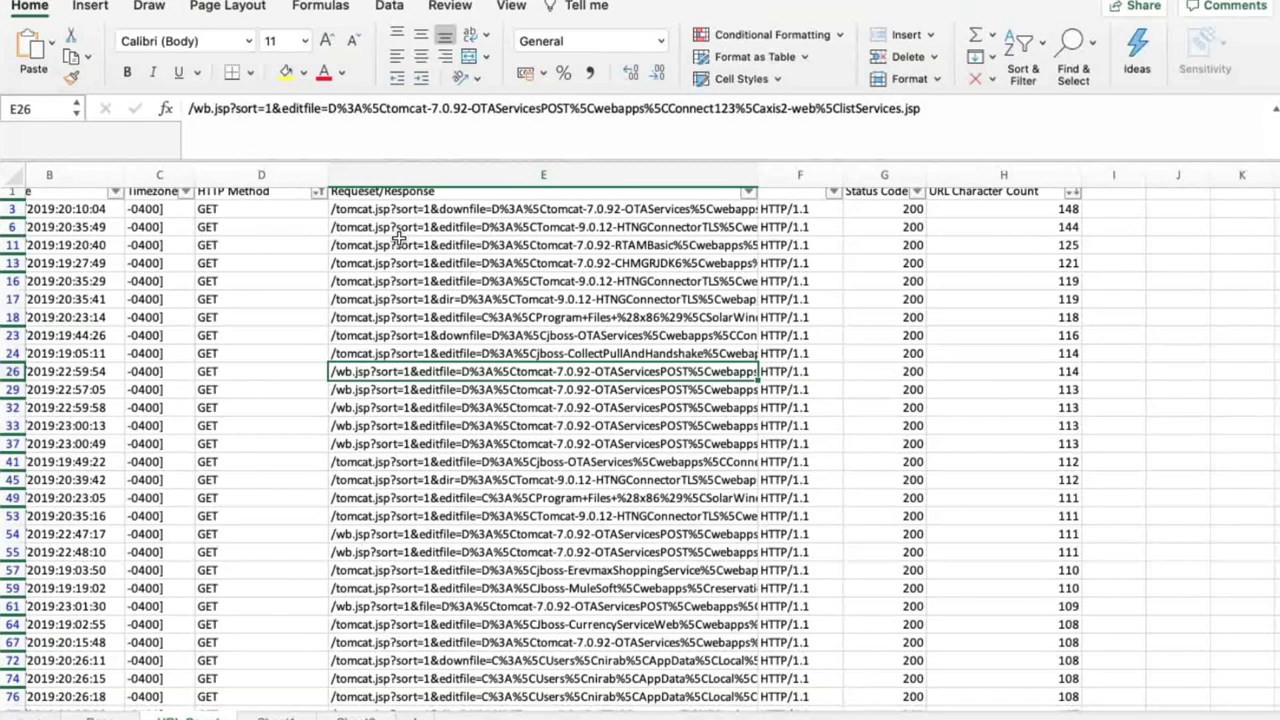
{"action": "mouse_move", "coordinate": [340, 705]}
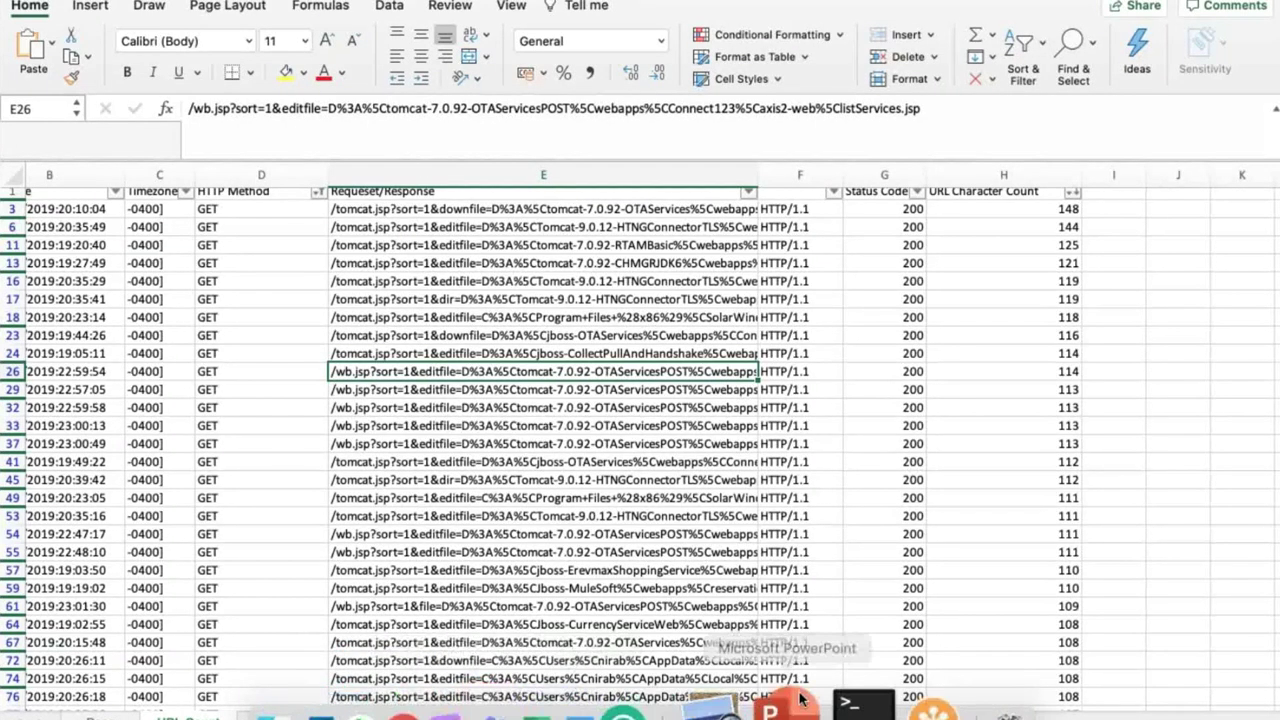
{"action": "left_click", "coordinate": [800, 700]}
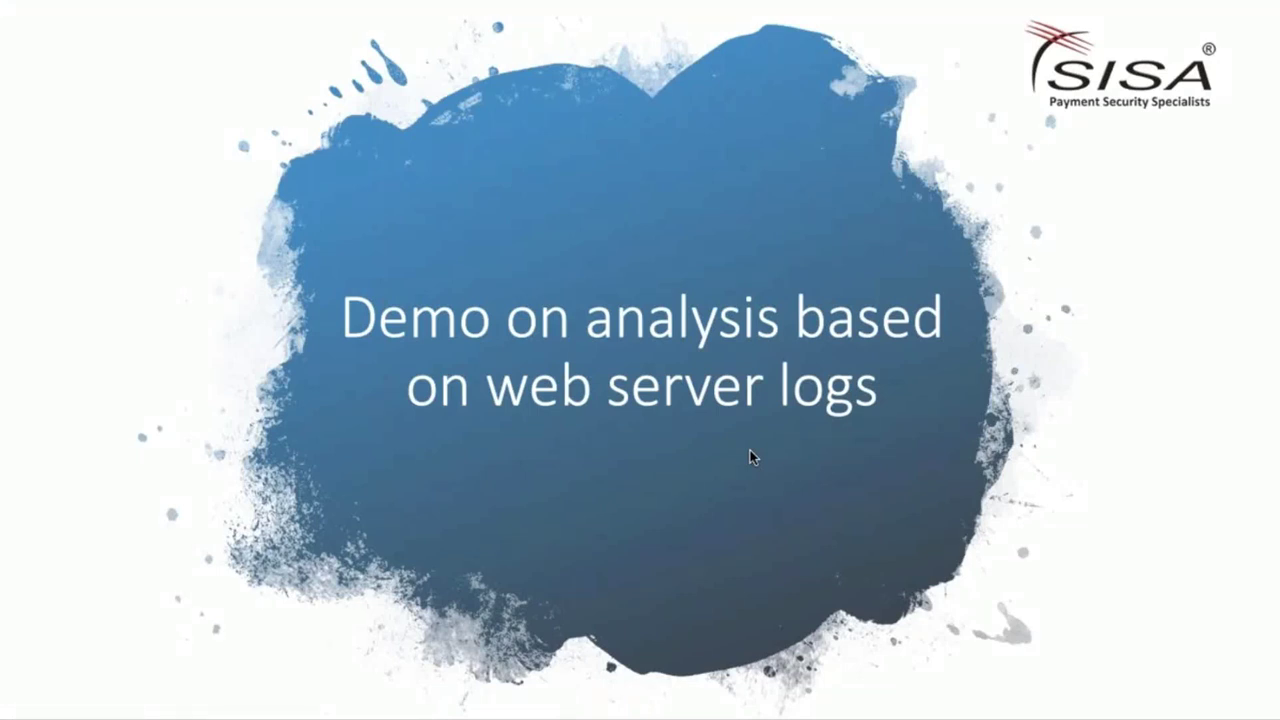
{"action": "key", "text": "super+Tab"}
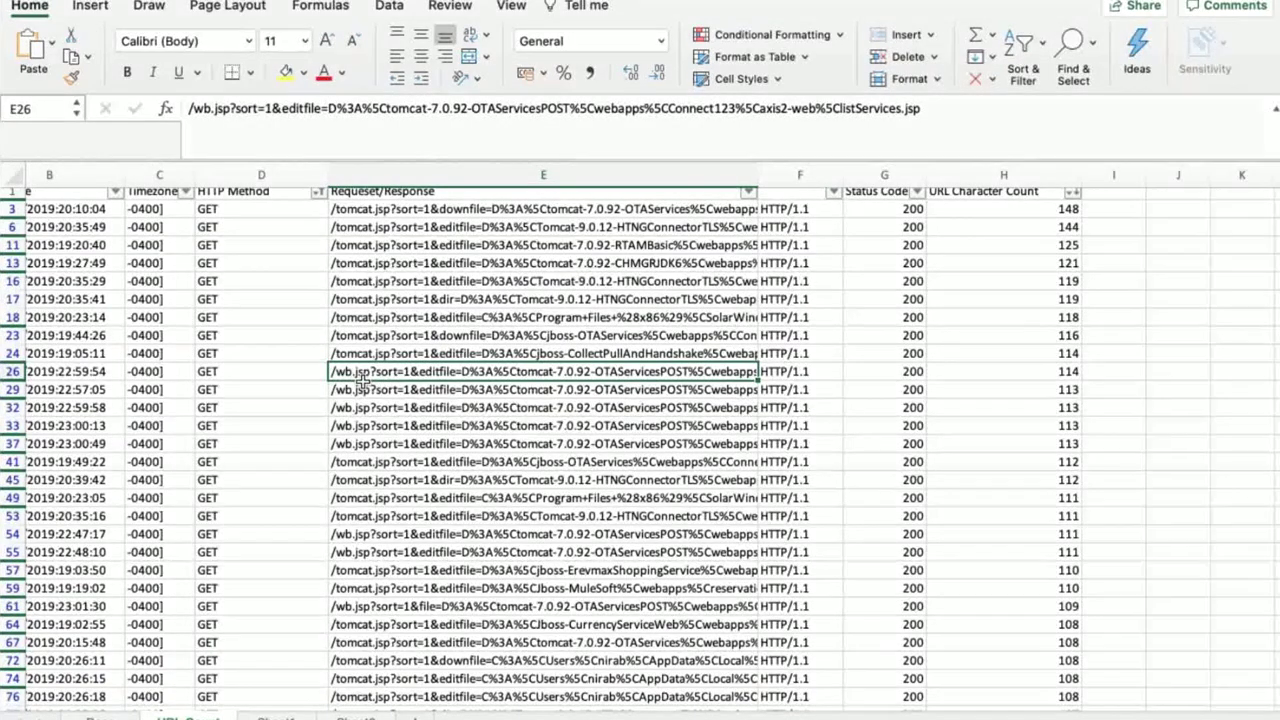
Highlight the /tomcat.jsp file name in the request of cell E24, leaving the request text as it is
{"action": "left_click", "coordinate": [361, 353]}
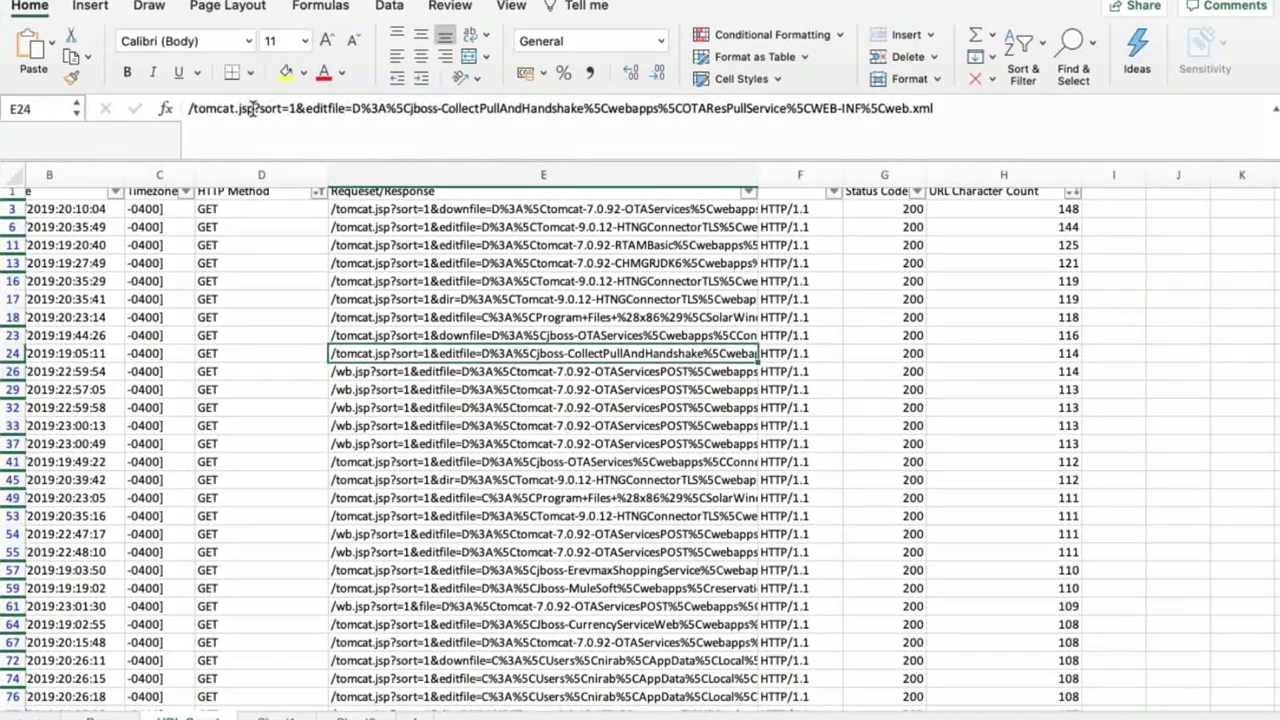
{"action": "left_click", "coordinate": [226, 108]}
{"action": "left_click_drag", "start_coordinate": [226, 108], "coordinate": [186, 110]}
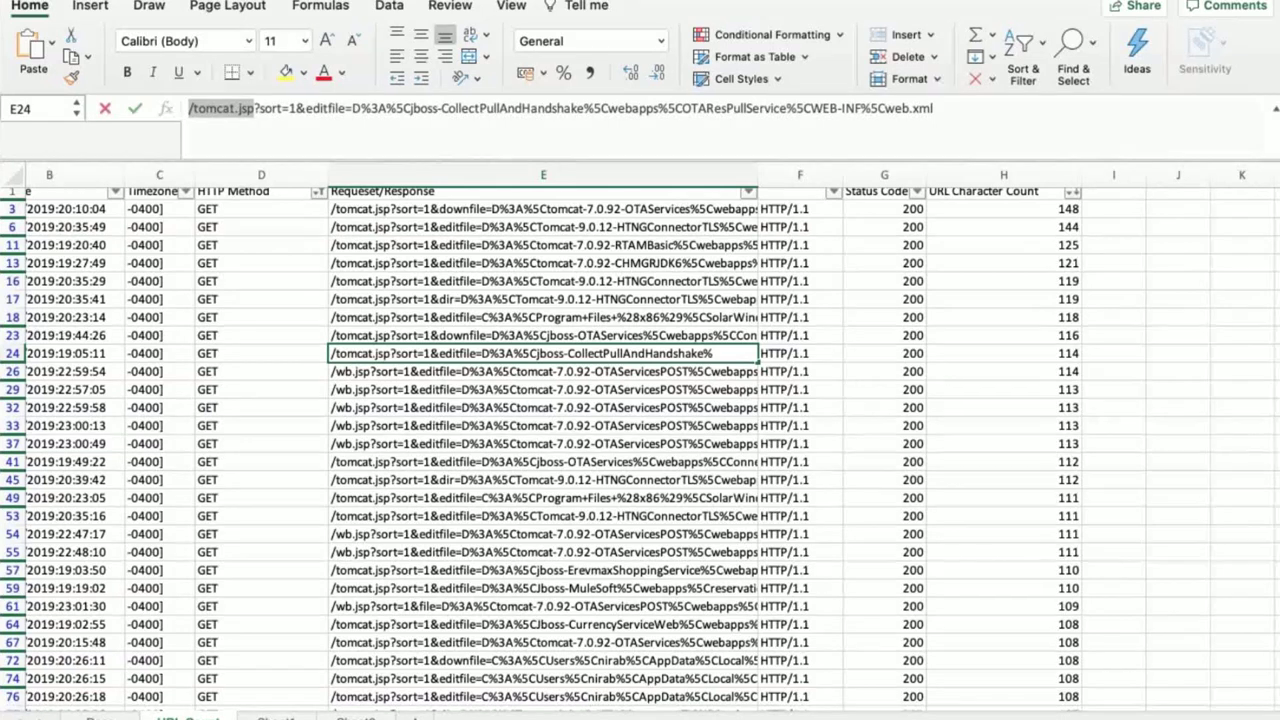
{"action": "key", "text": "Return"}
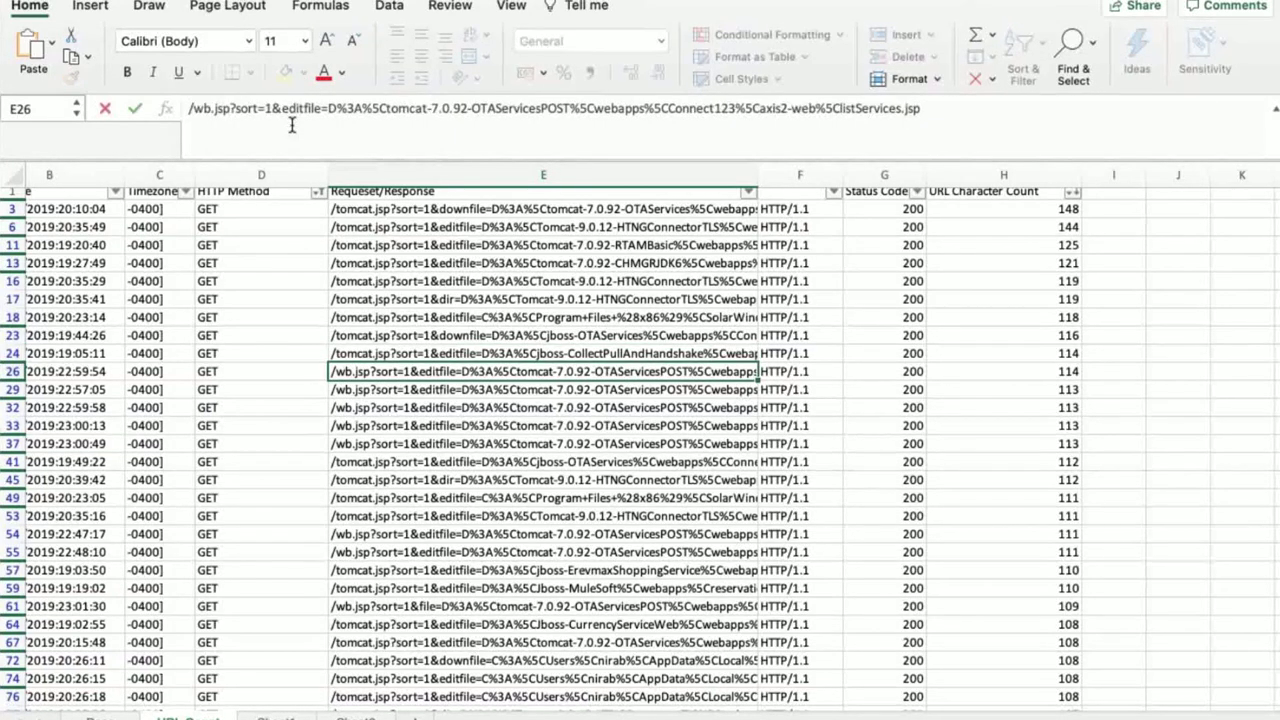
Highlight /wb.jsp, the Connect123 folder and the ending web%5ClistServices.jsp in turn within the request of cell E26
{"action": "left_click_drag", "start_coordinate": [230, 108], "coordinate": [189, 108]}
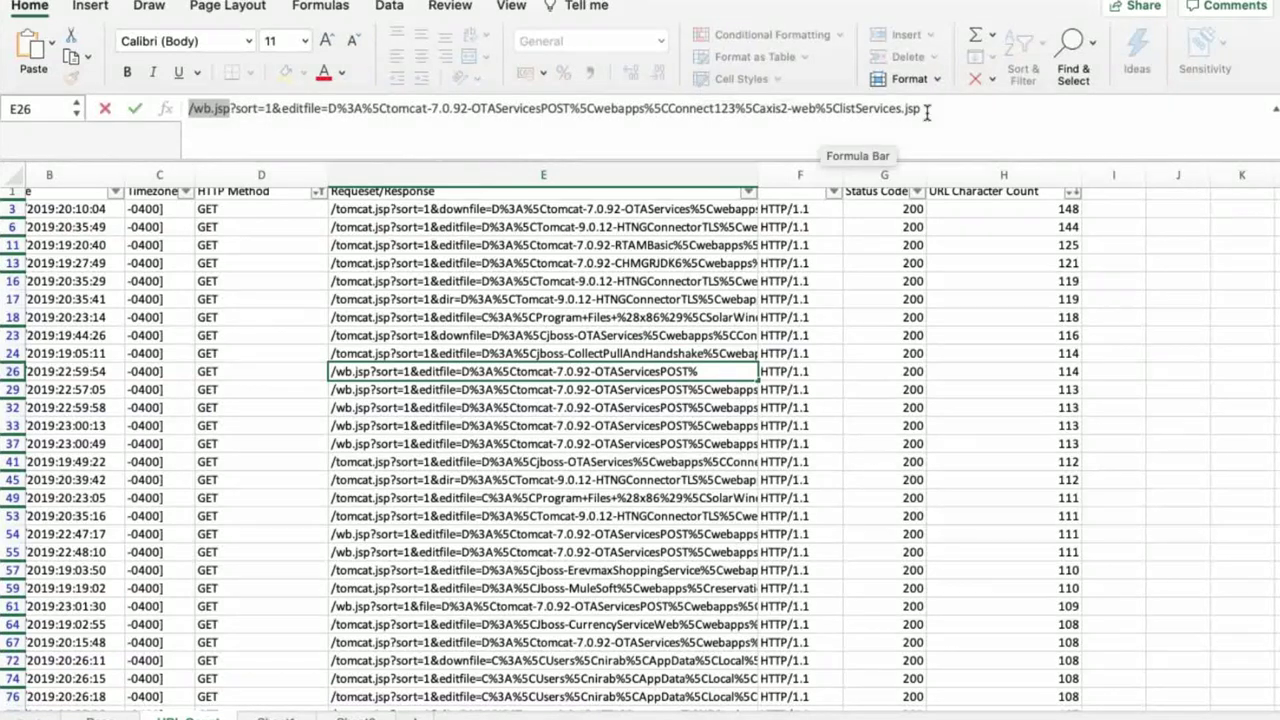
{"action": "double_click", "coordinate": [713, 112]}
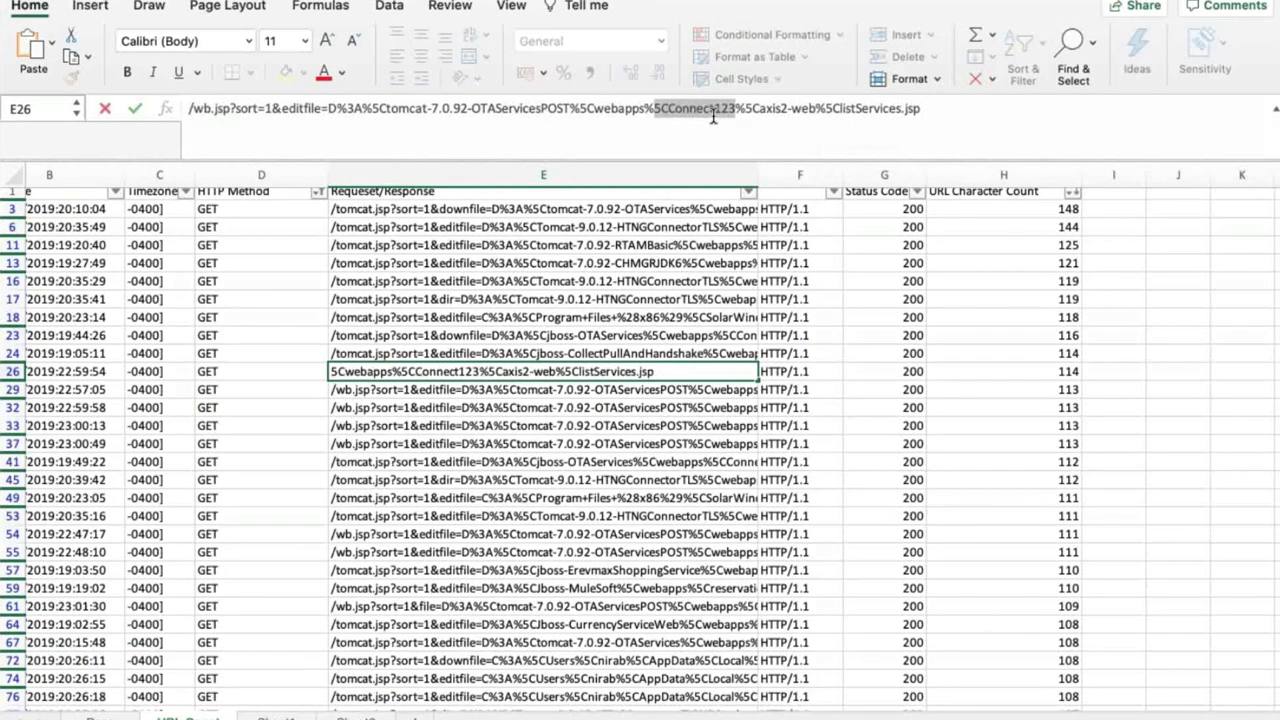
{"action": "left_click", "coordinate": [818, 128]}
{"action": "left_click_drag", "start_coordinate": [932, 108], "coordinate": [792, 108]}
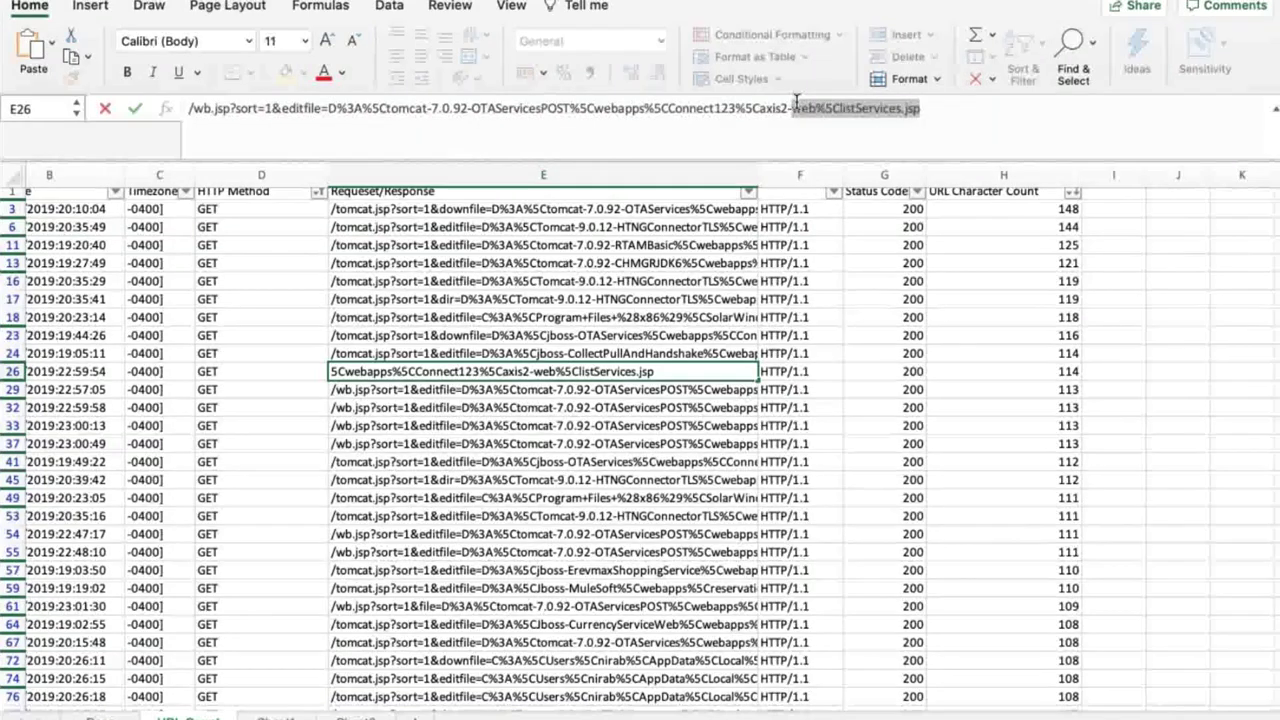